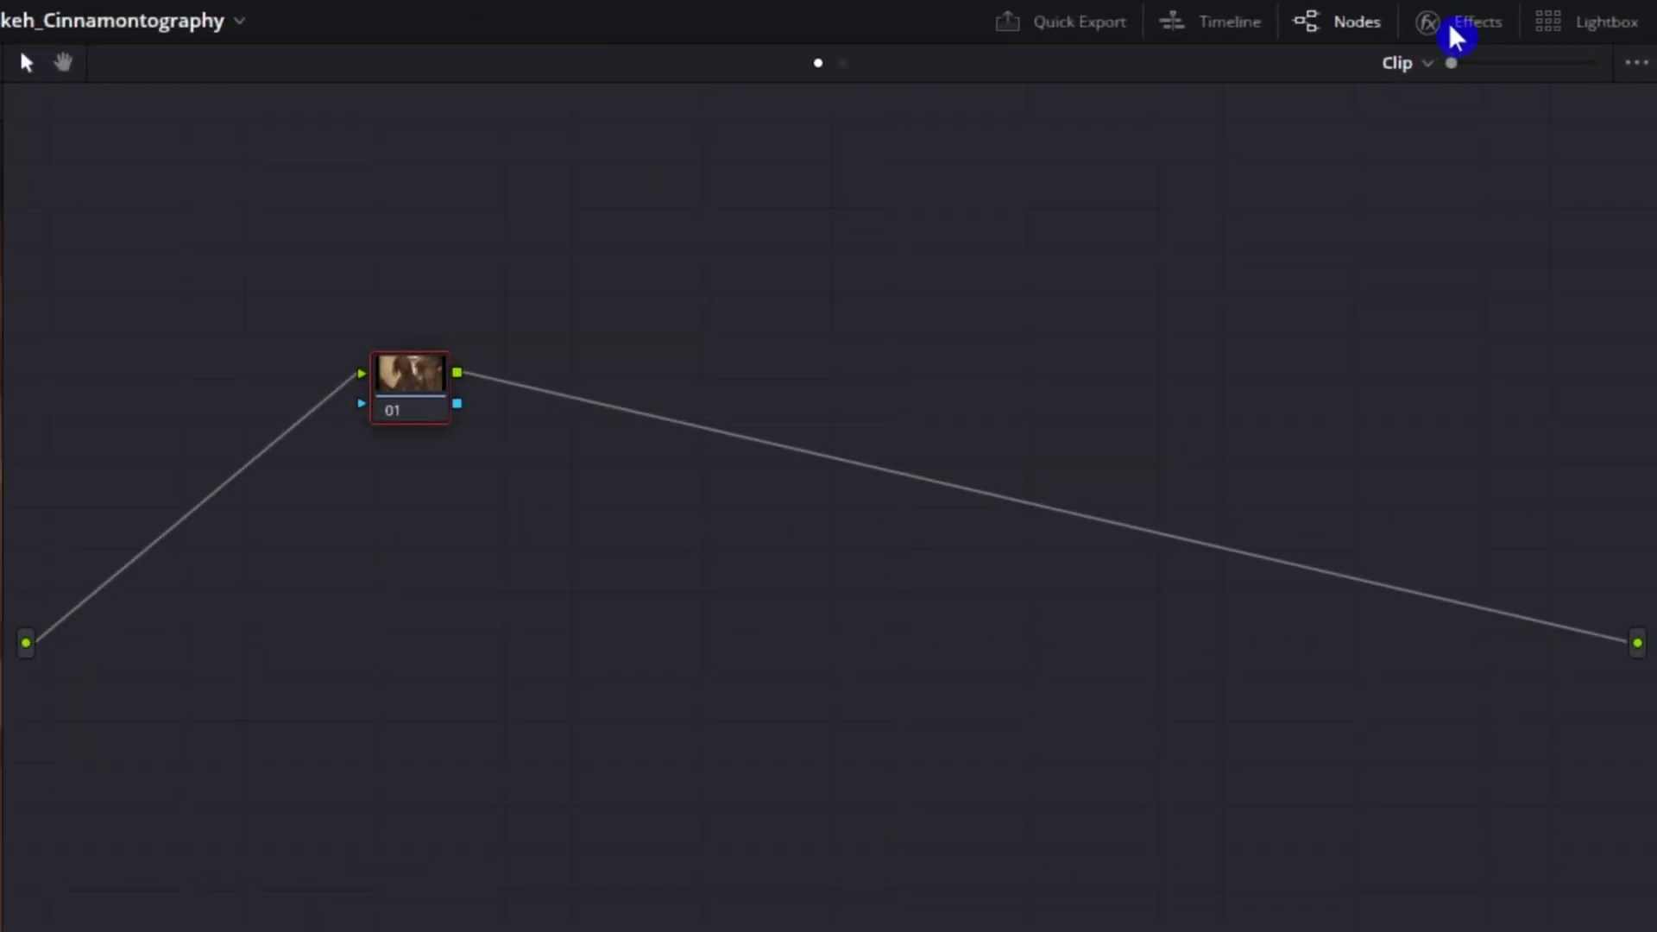
Apply a Lens Blur on the node link between the party clip and the output
left_click(1453, 36)
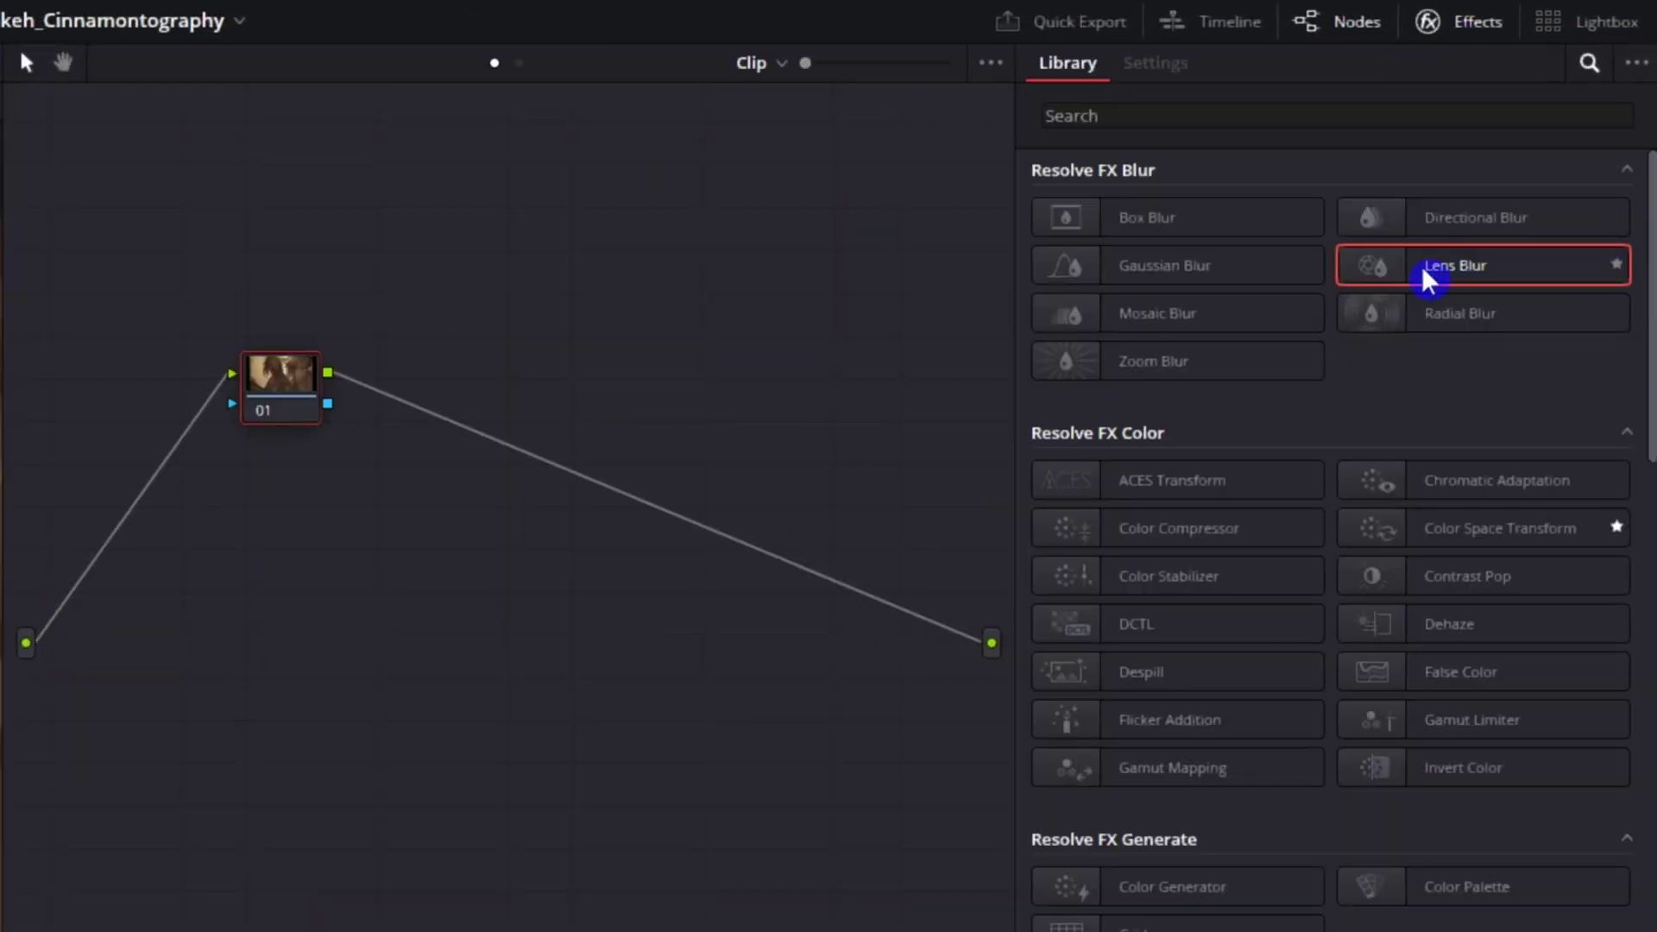
left_click_drag(1421, 266, 527, 477)
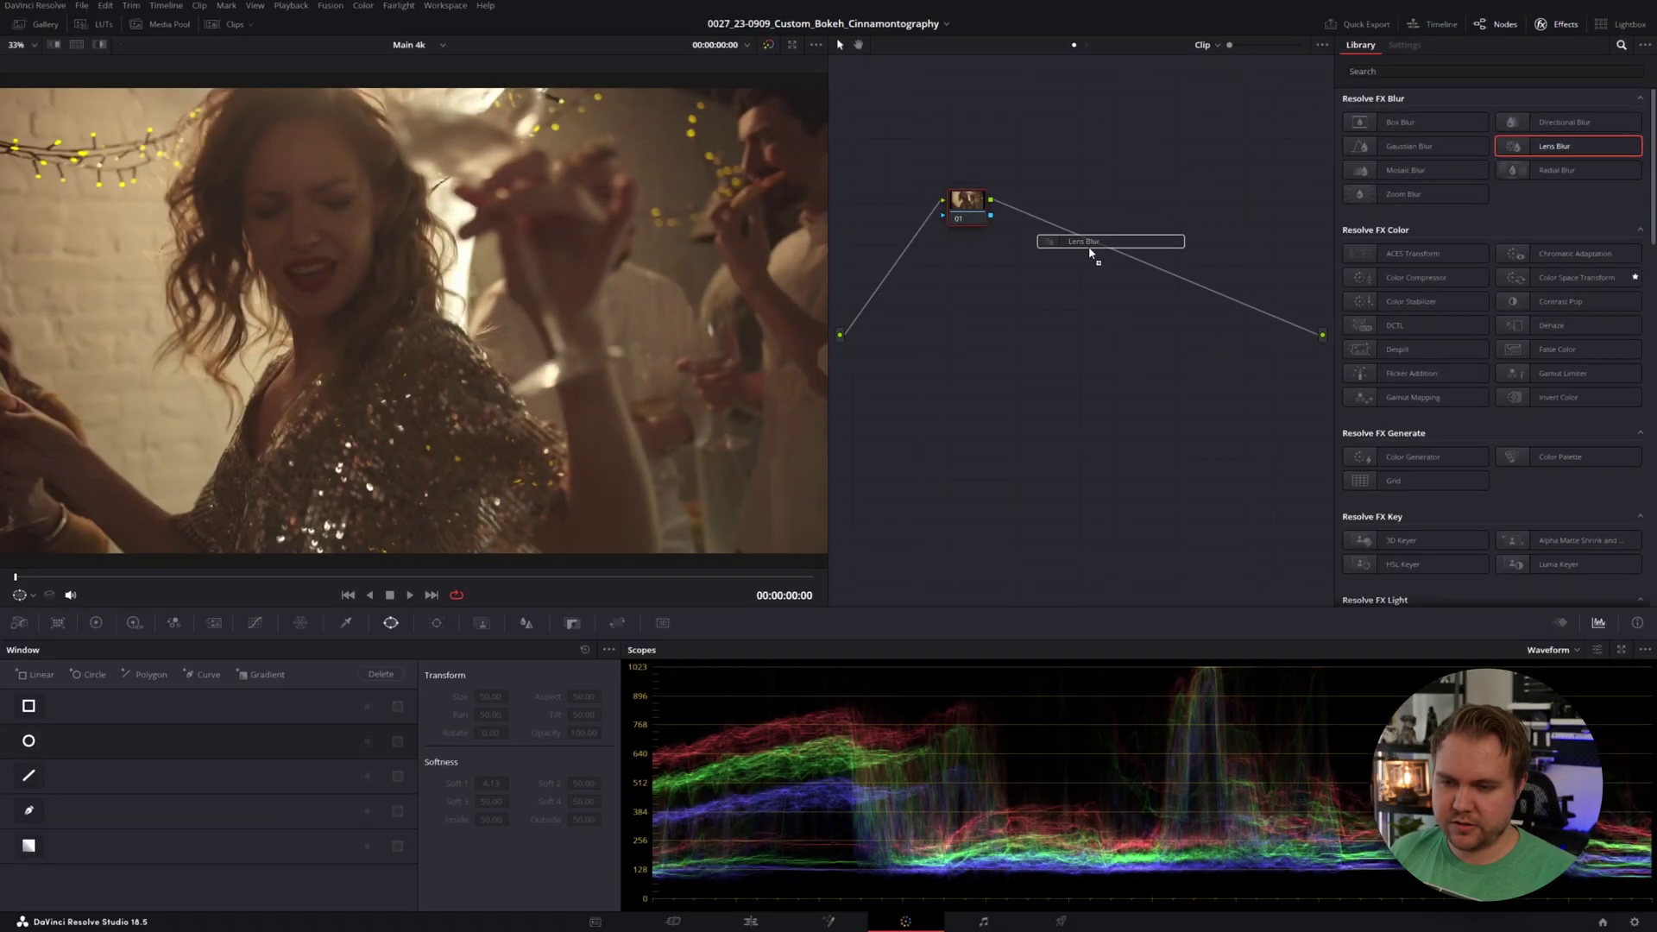
left_click_drag(1095, 249, 1096, 250)
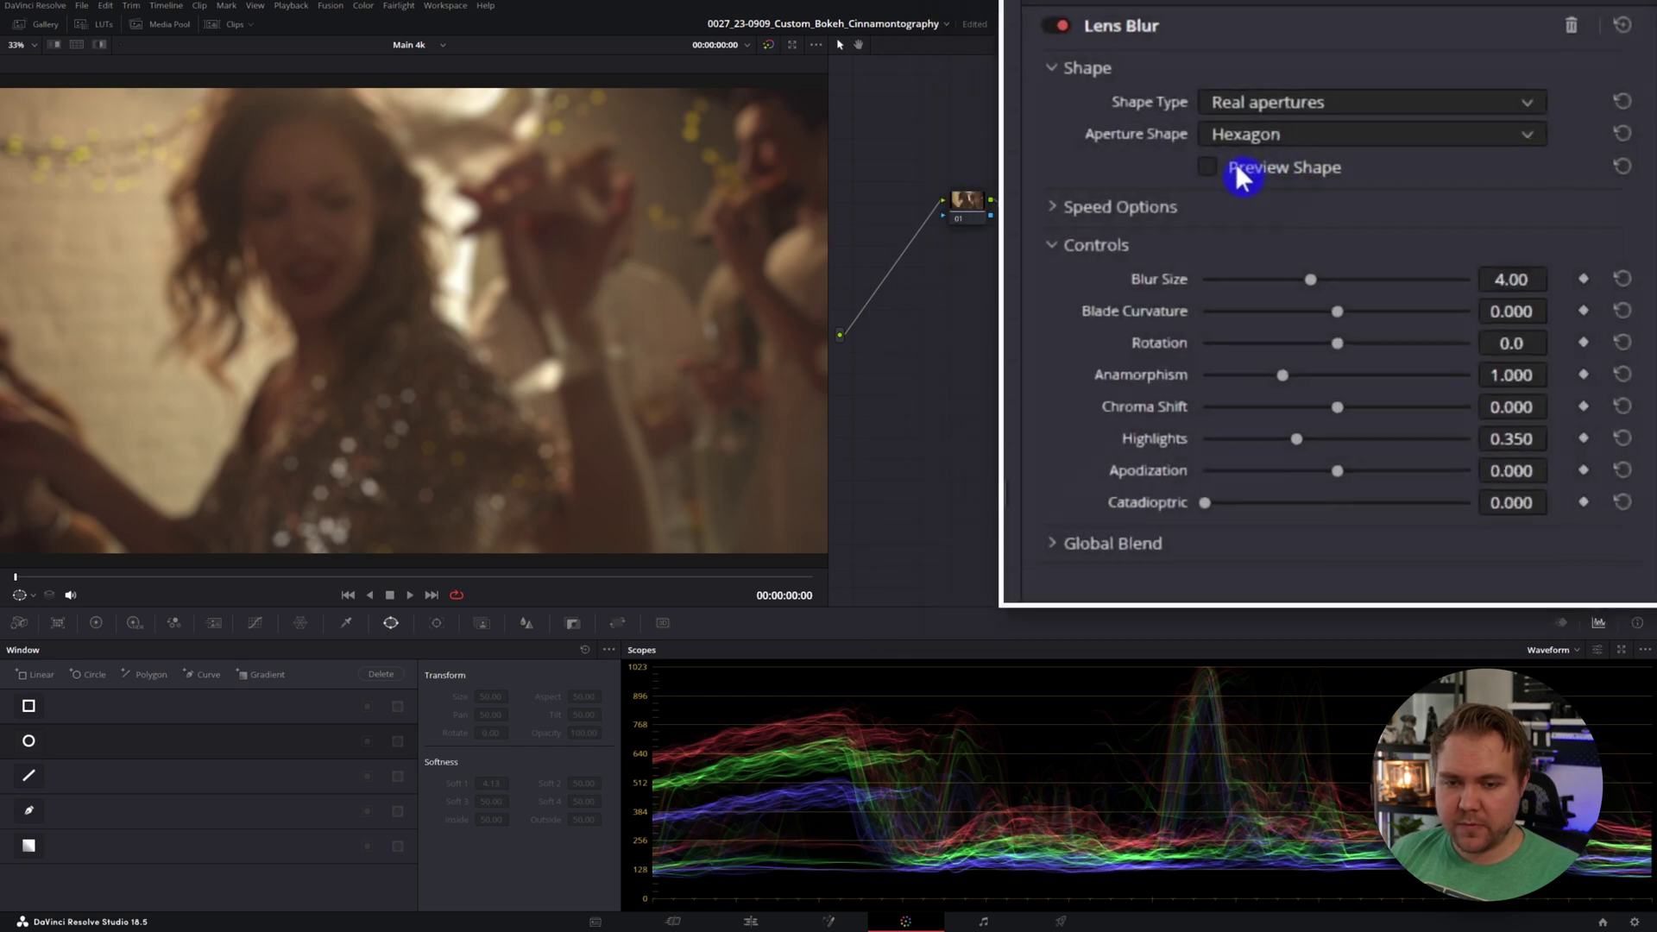
Give the bokeh a Creative Star aperture shape, then inspect it in the enlarged viewer
left_click(1429, 169)
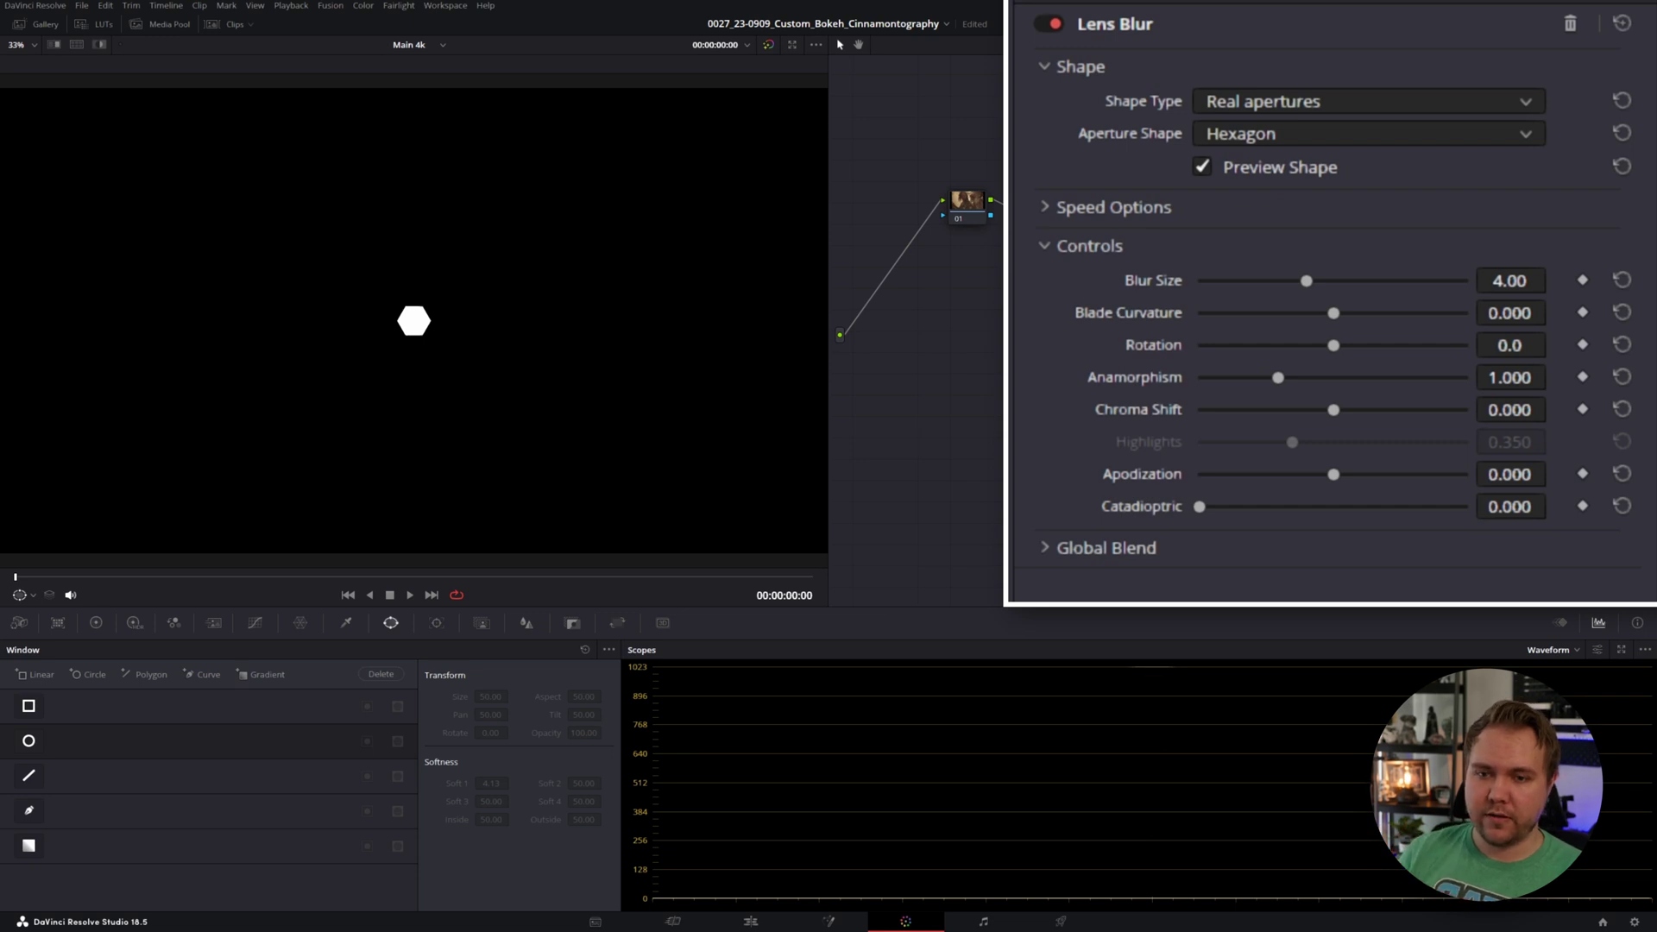
left_click(1307, 105)
left_click(1232, 165)
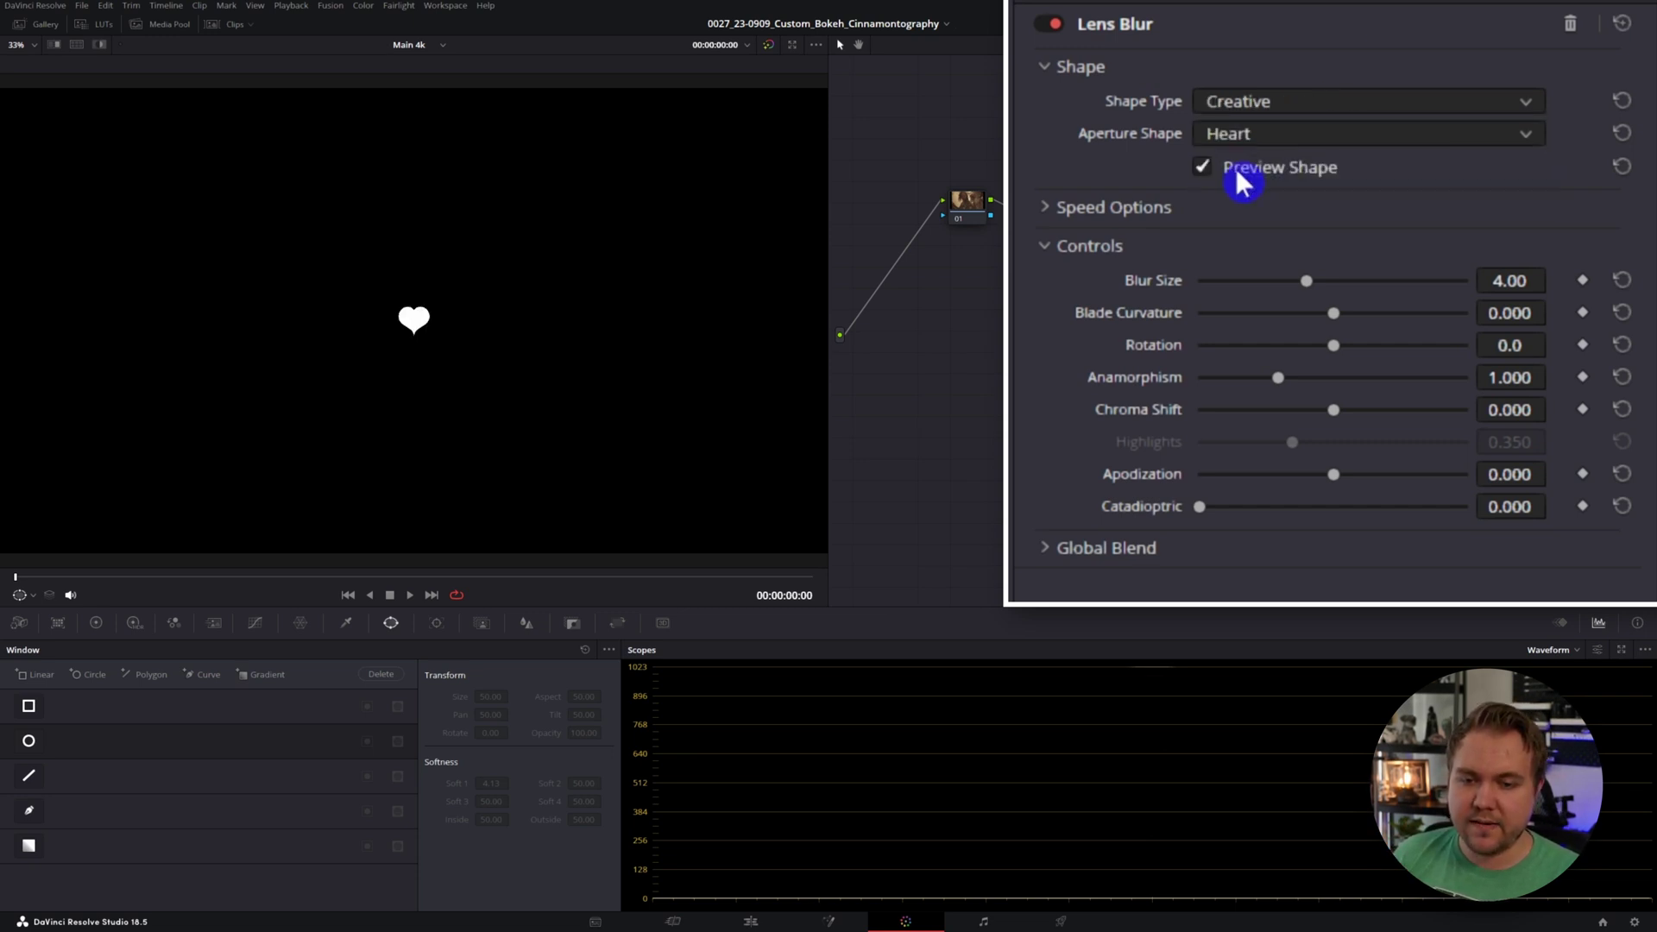
left_click(1343, 133)
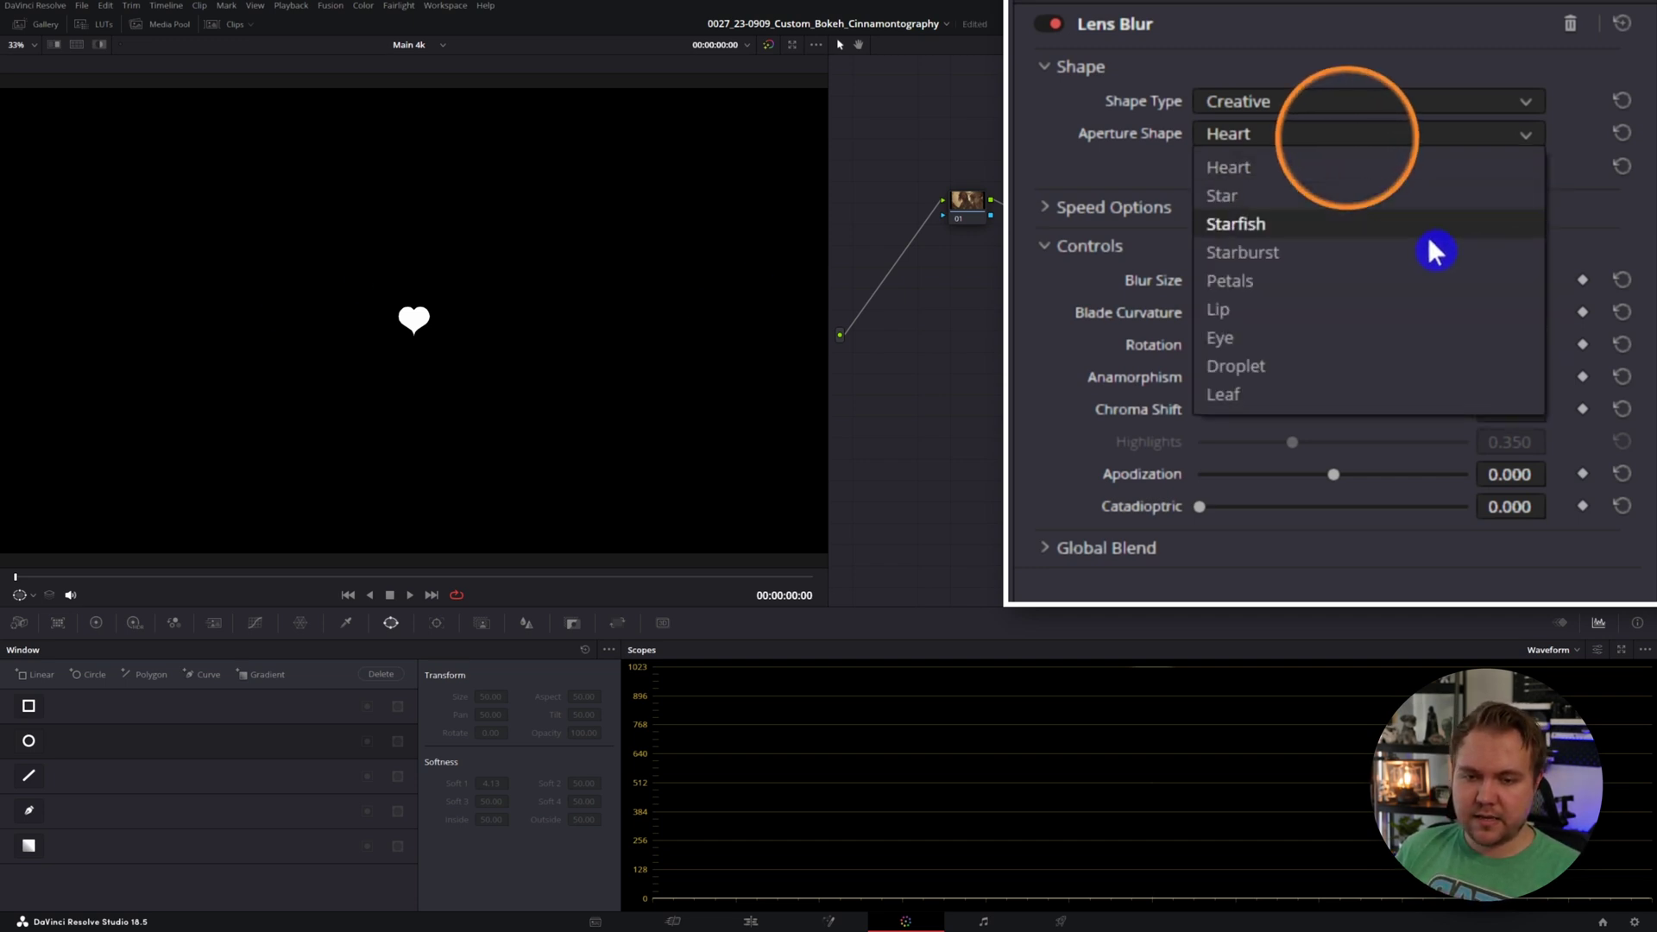
left_click(1339, 199)
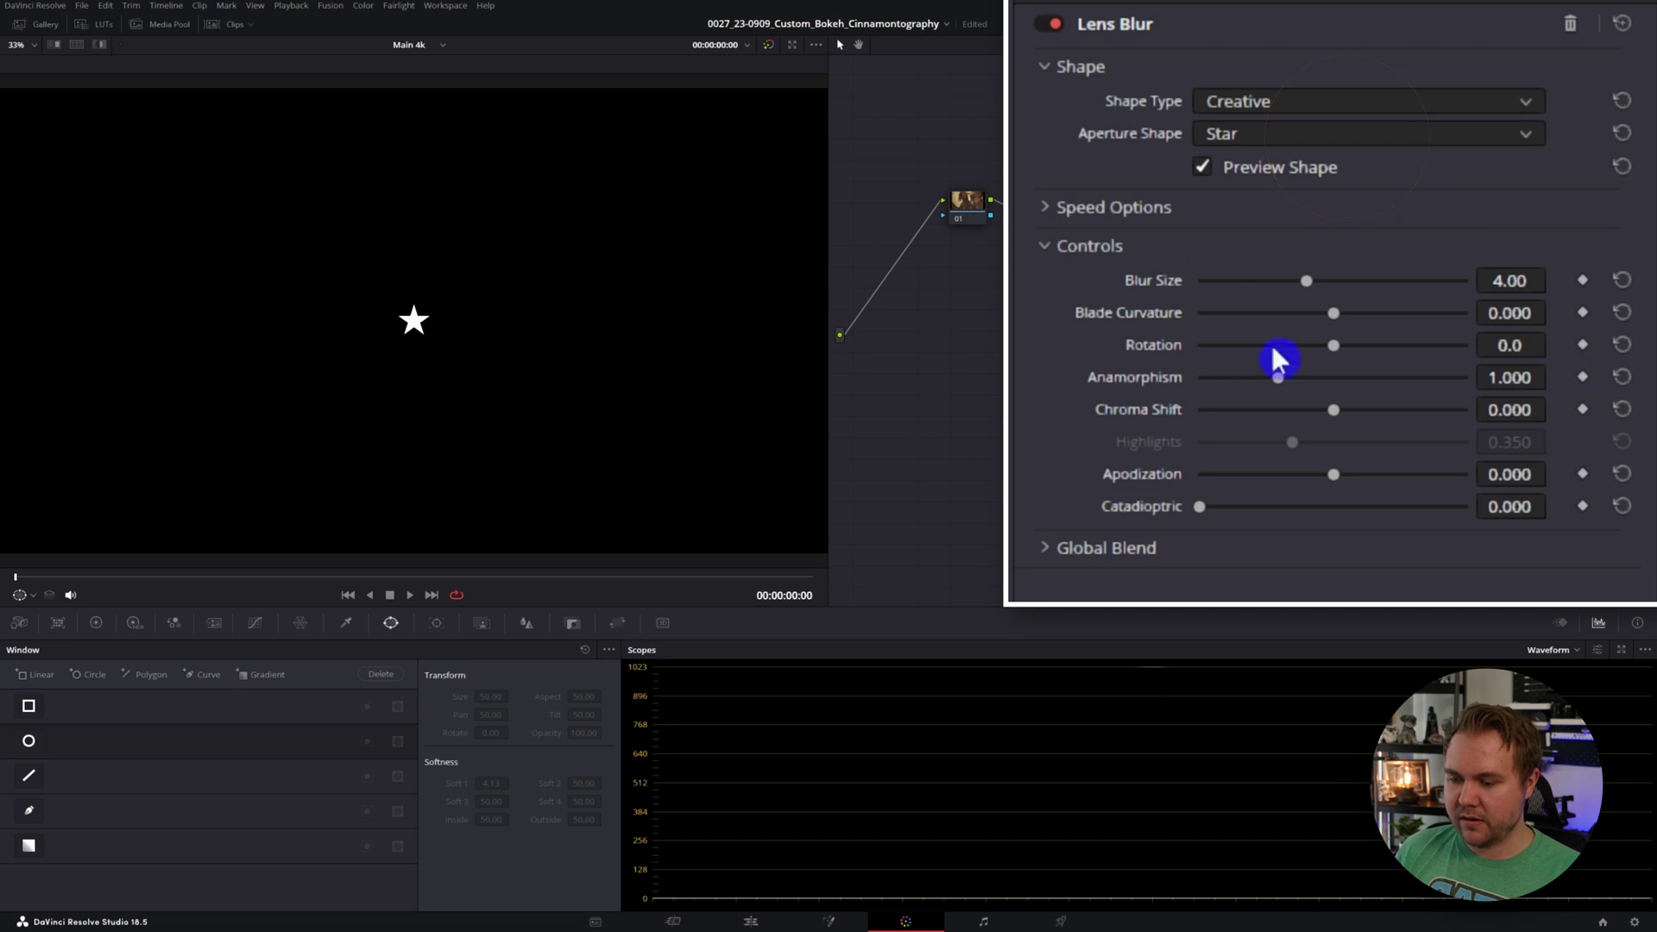
left_click(1295, 170)
key("alt+f")
key("shift+z")
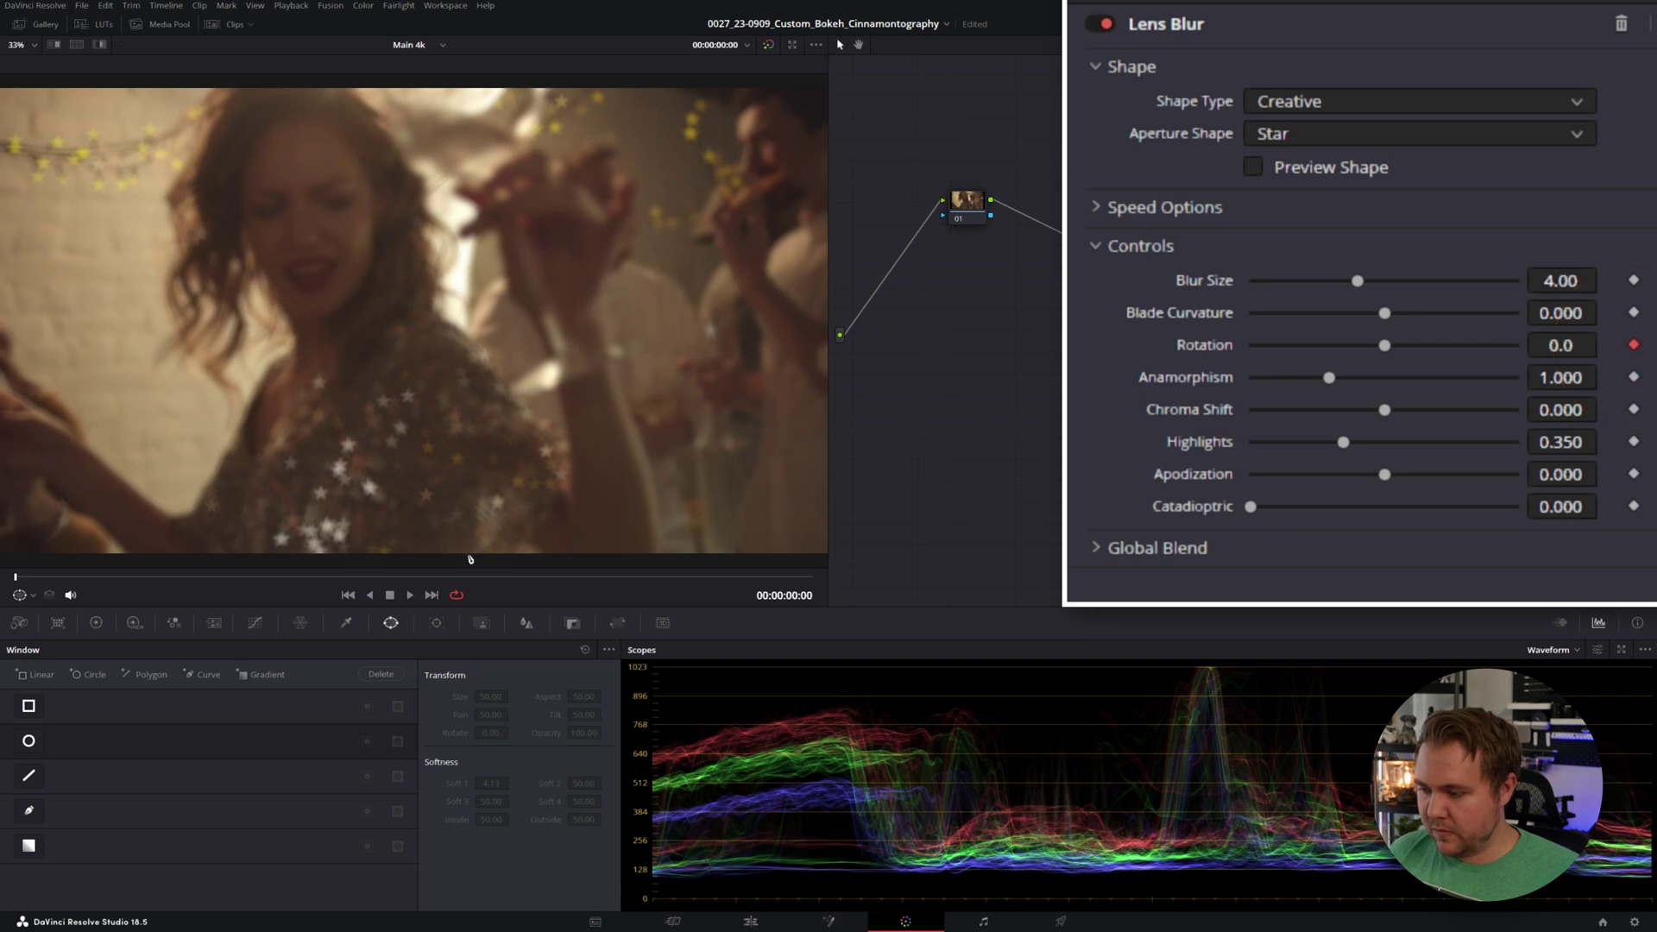
At the clip's end, keyframe the star bokeh Rotation up to about 79
left_click_drag(383, 573, 926, 585)
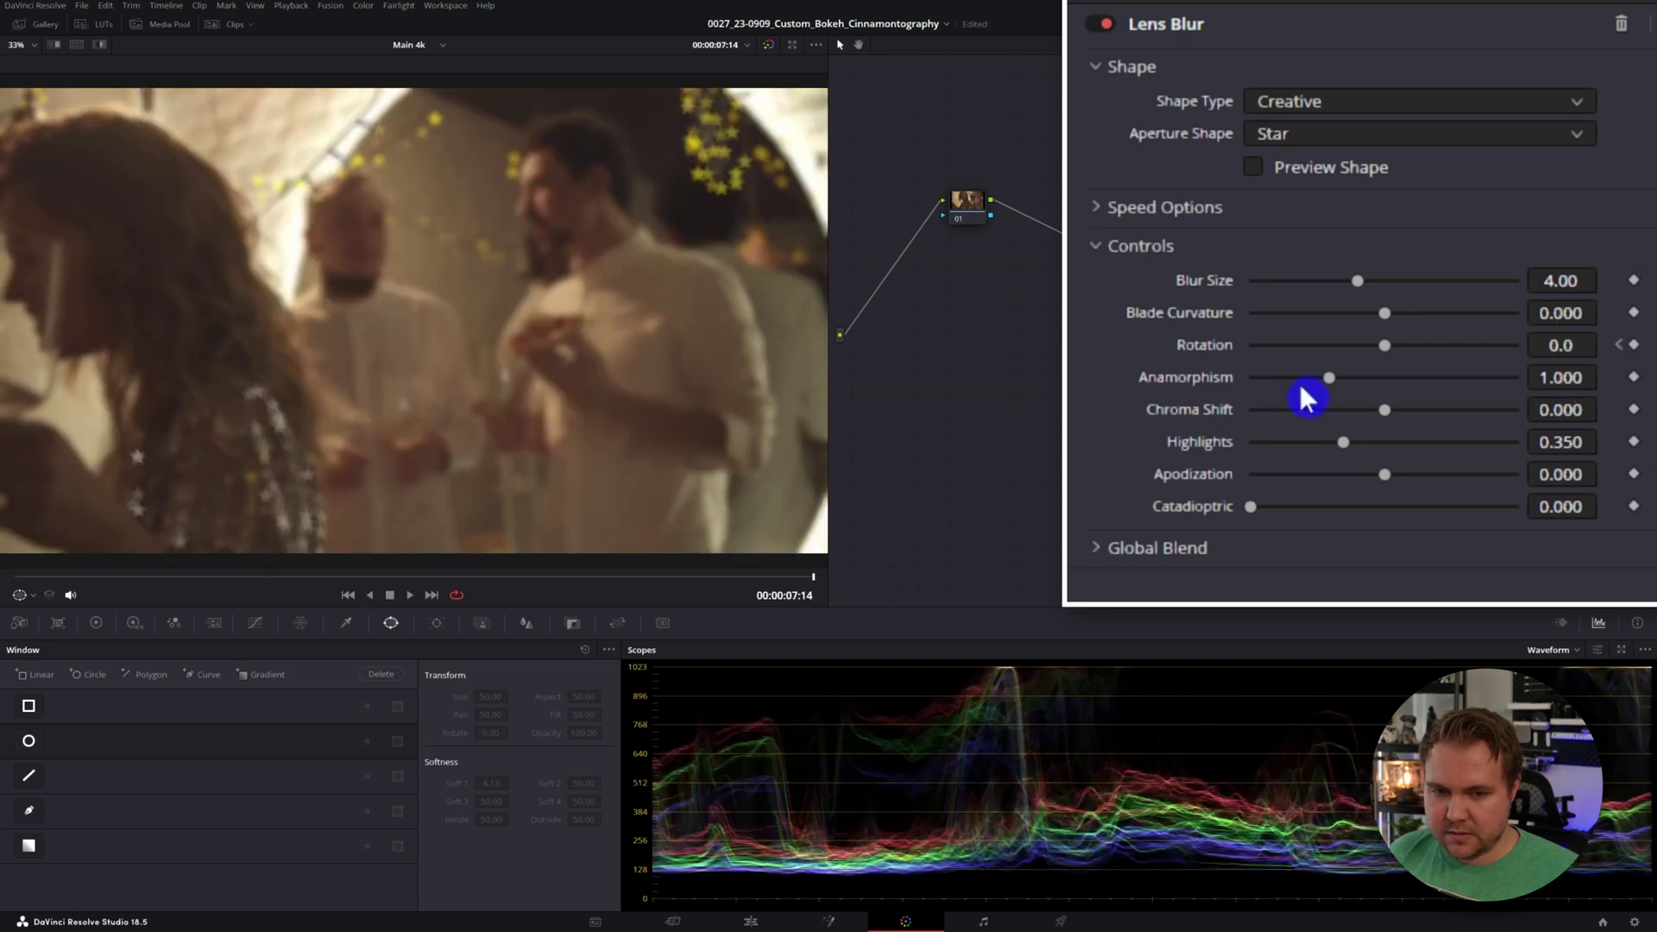
left_click_drag(1385, 346, 1517, 345)
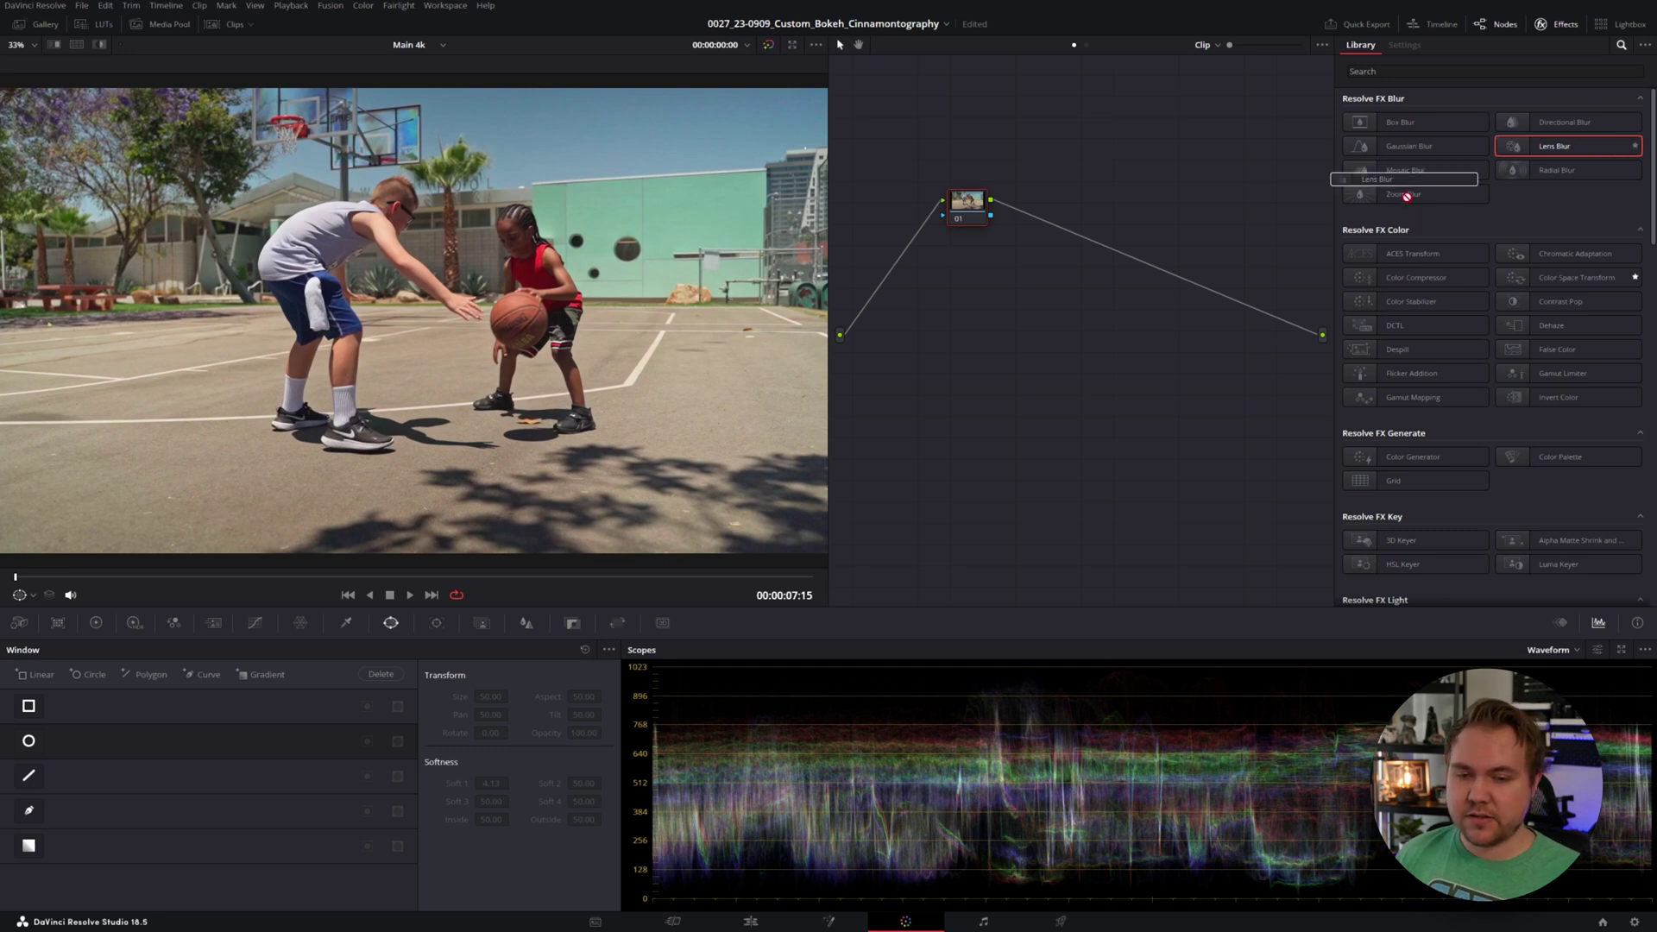
Drop a Lens Blur after the basketball clip node with Shape Type set to External Input
left_click_drag(1159, 270, 1160, 270)
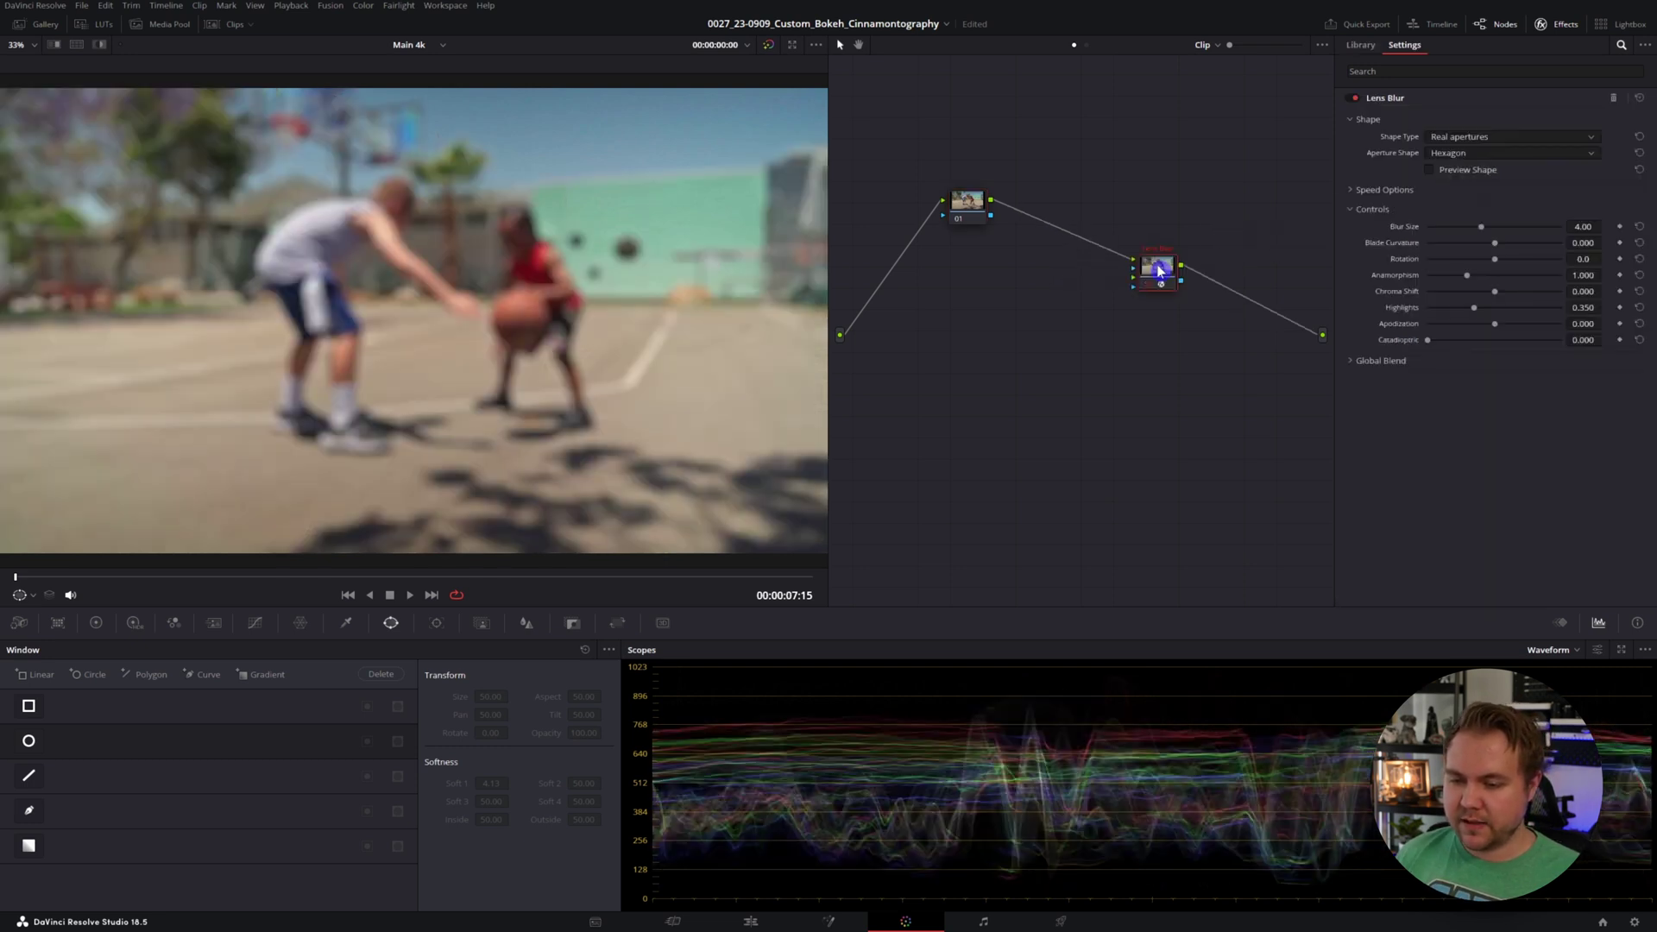
left_click(1488, 121)
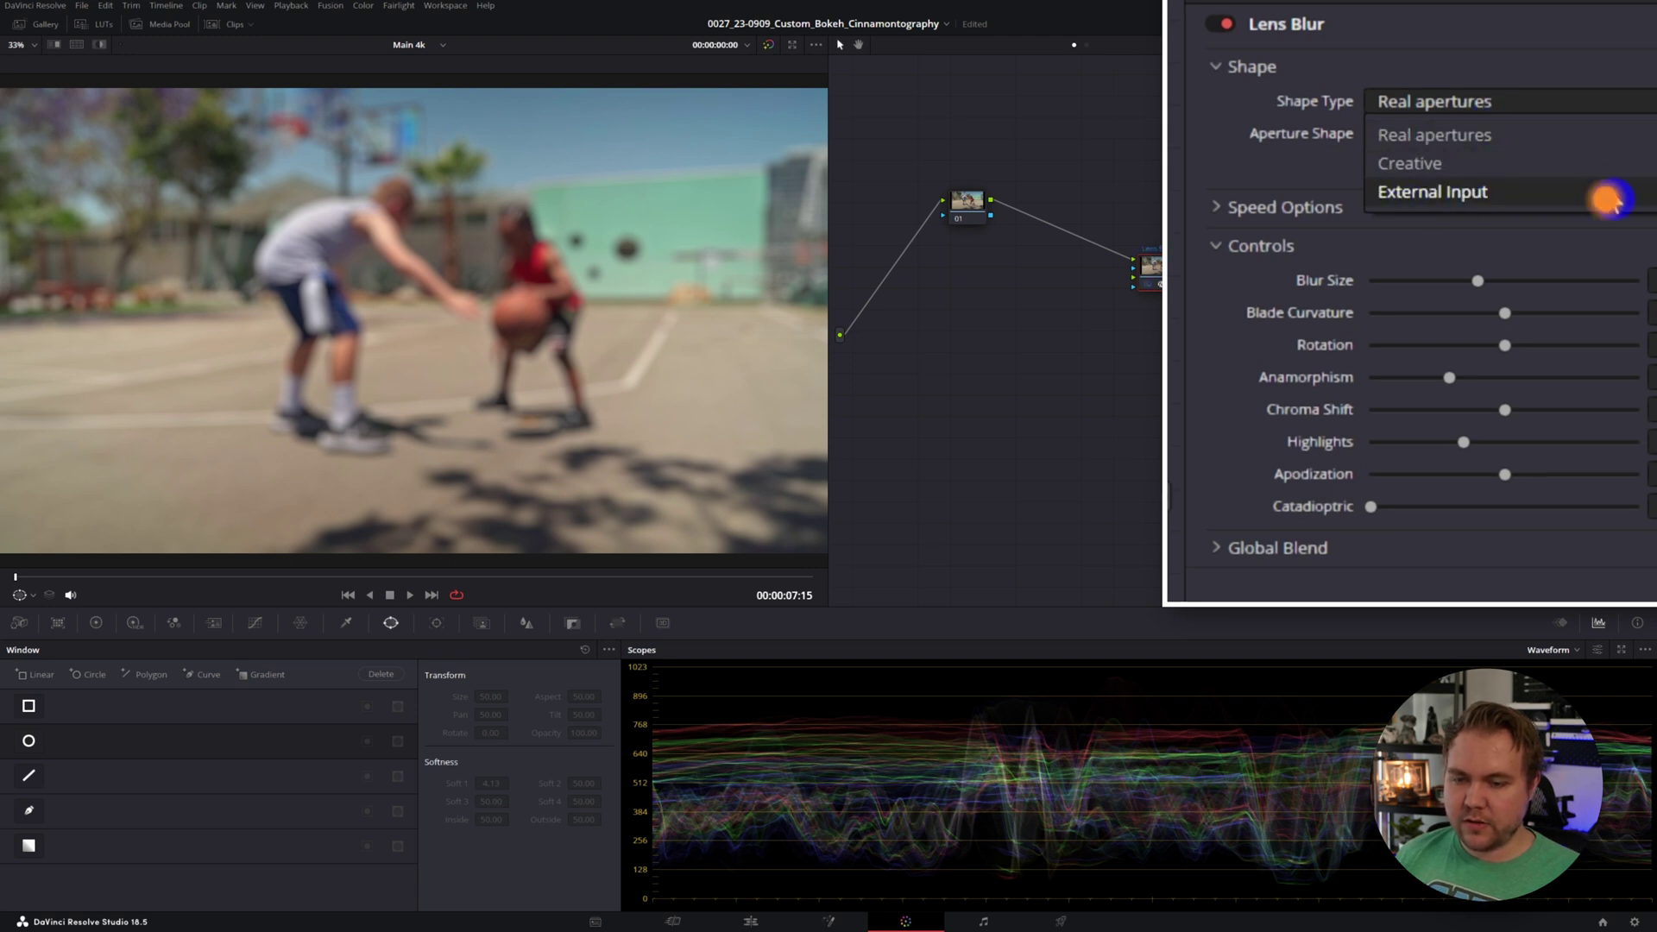
left_click(1612, 200)
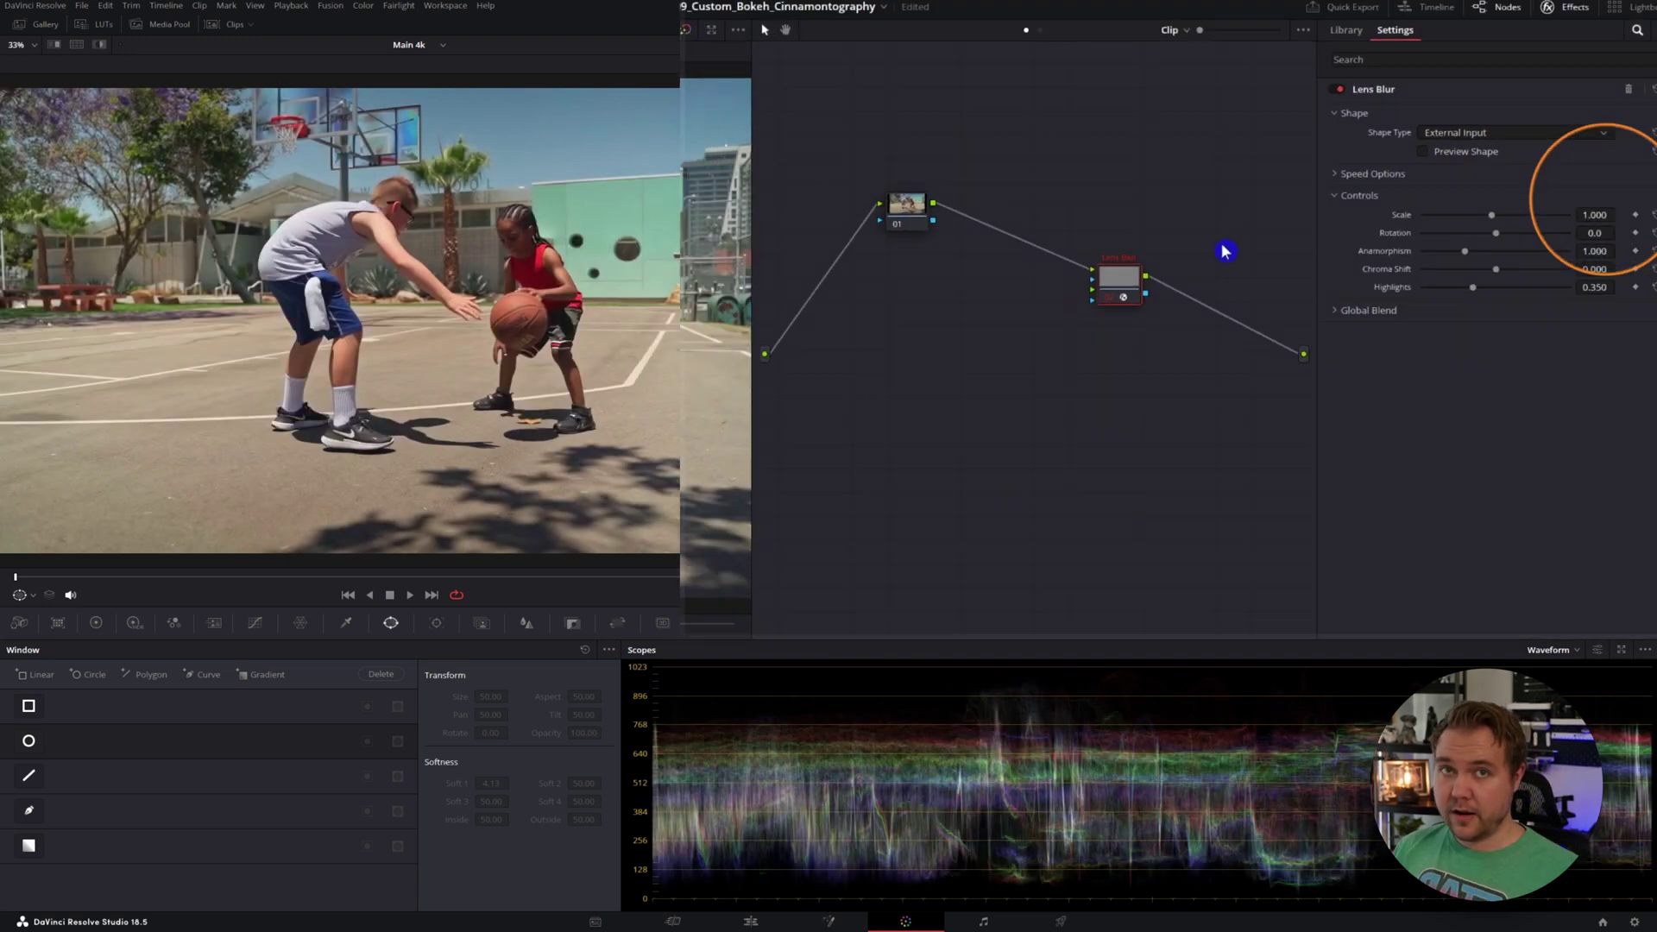
Drag the air-jordan image from the Graphics > Images bin into the node graph
left_click(176, 26)
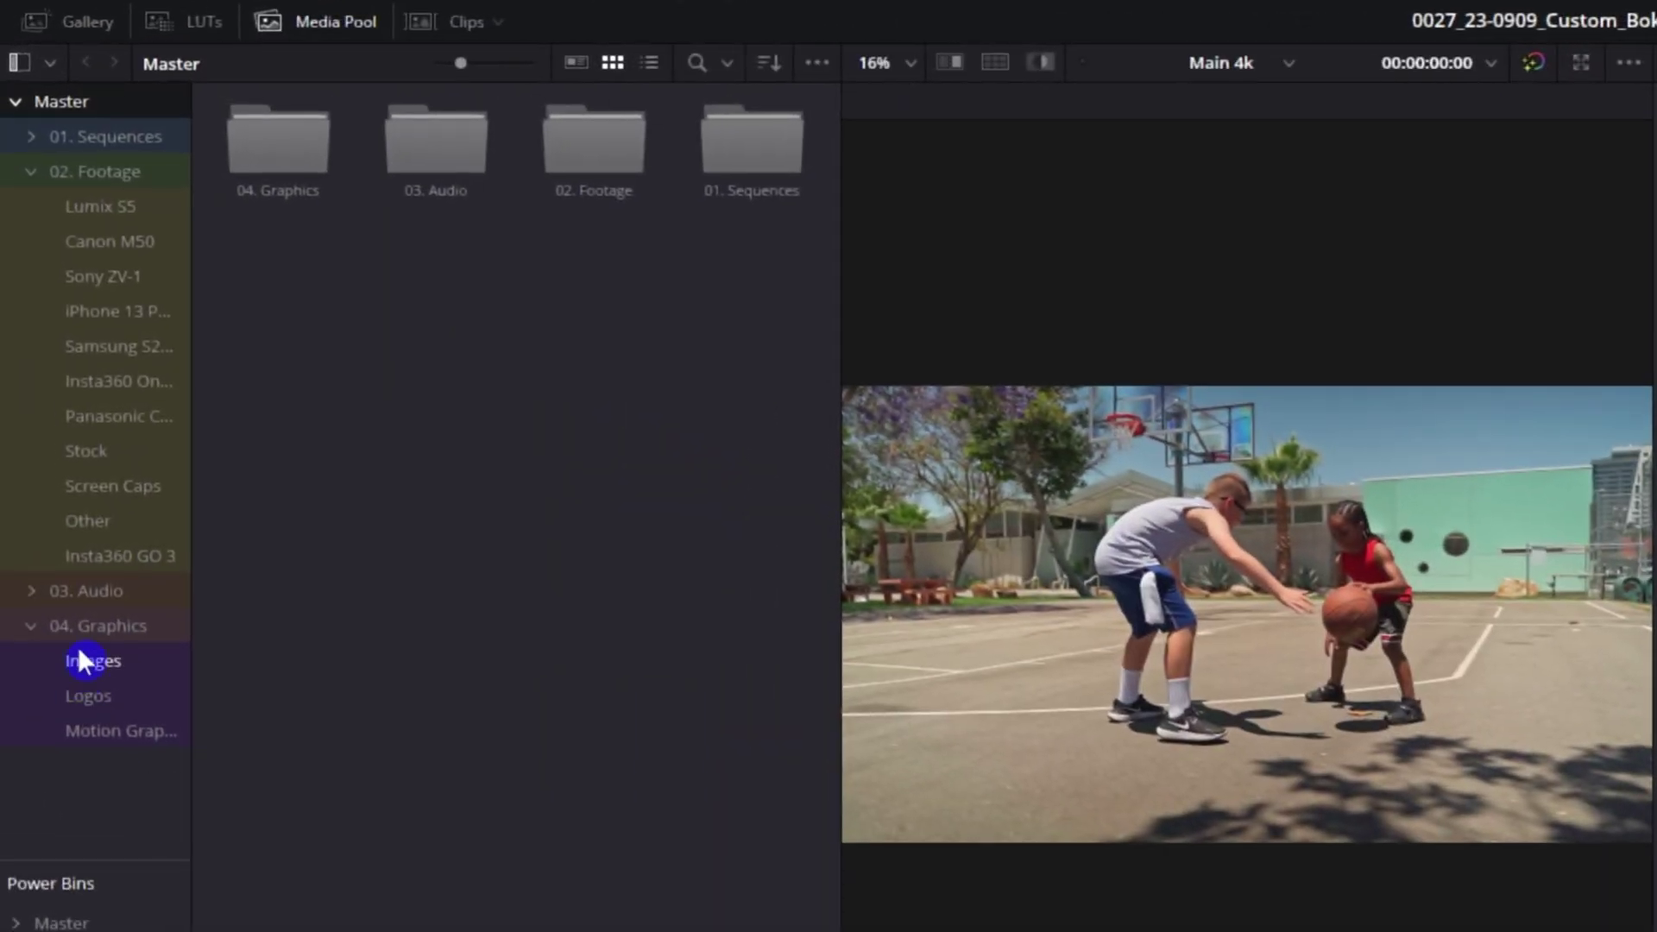
left_click(80, 660)
left_click(490, 161)
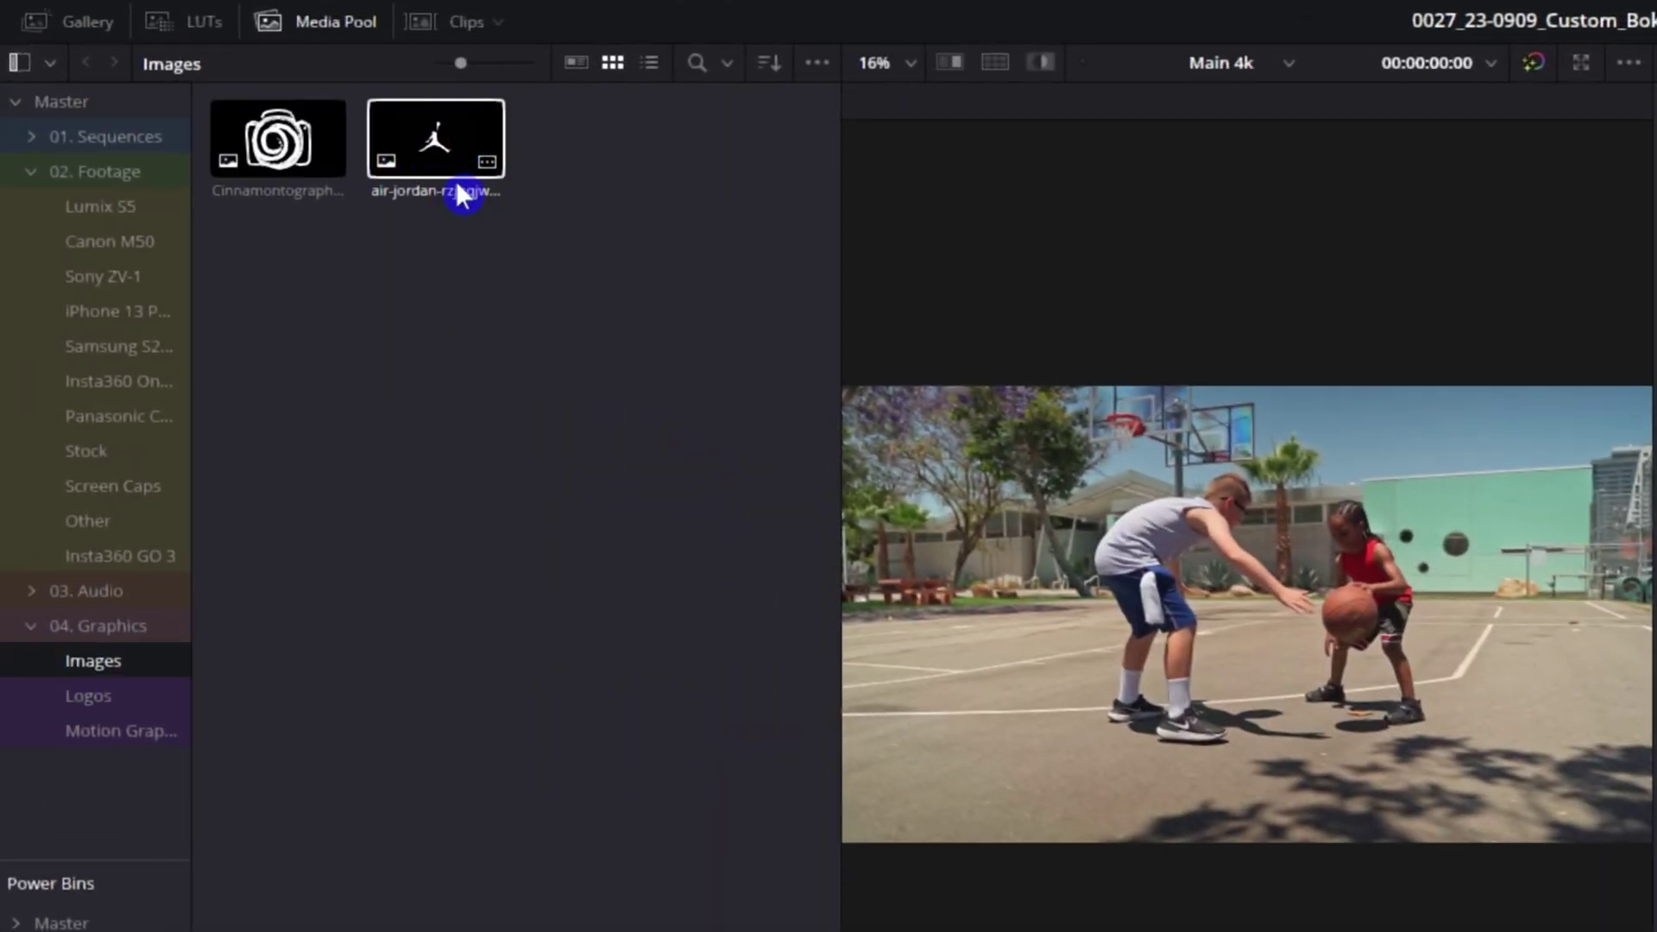
left_click_drag(469, 140, 881, 446)
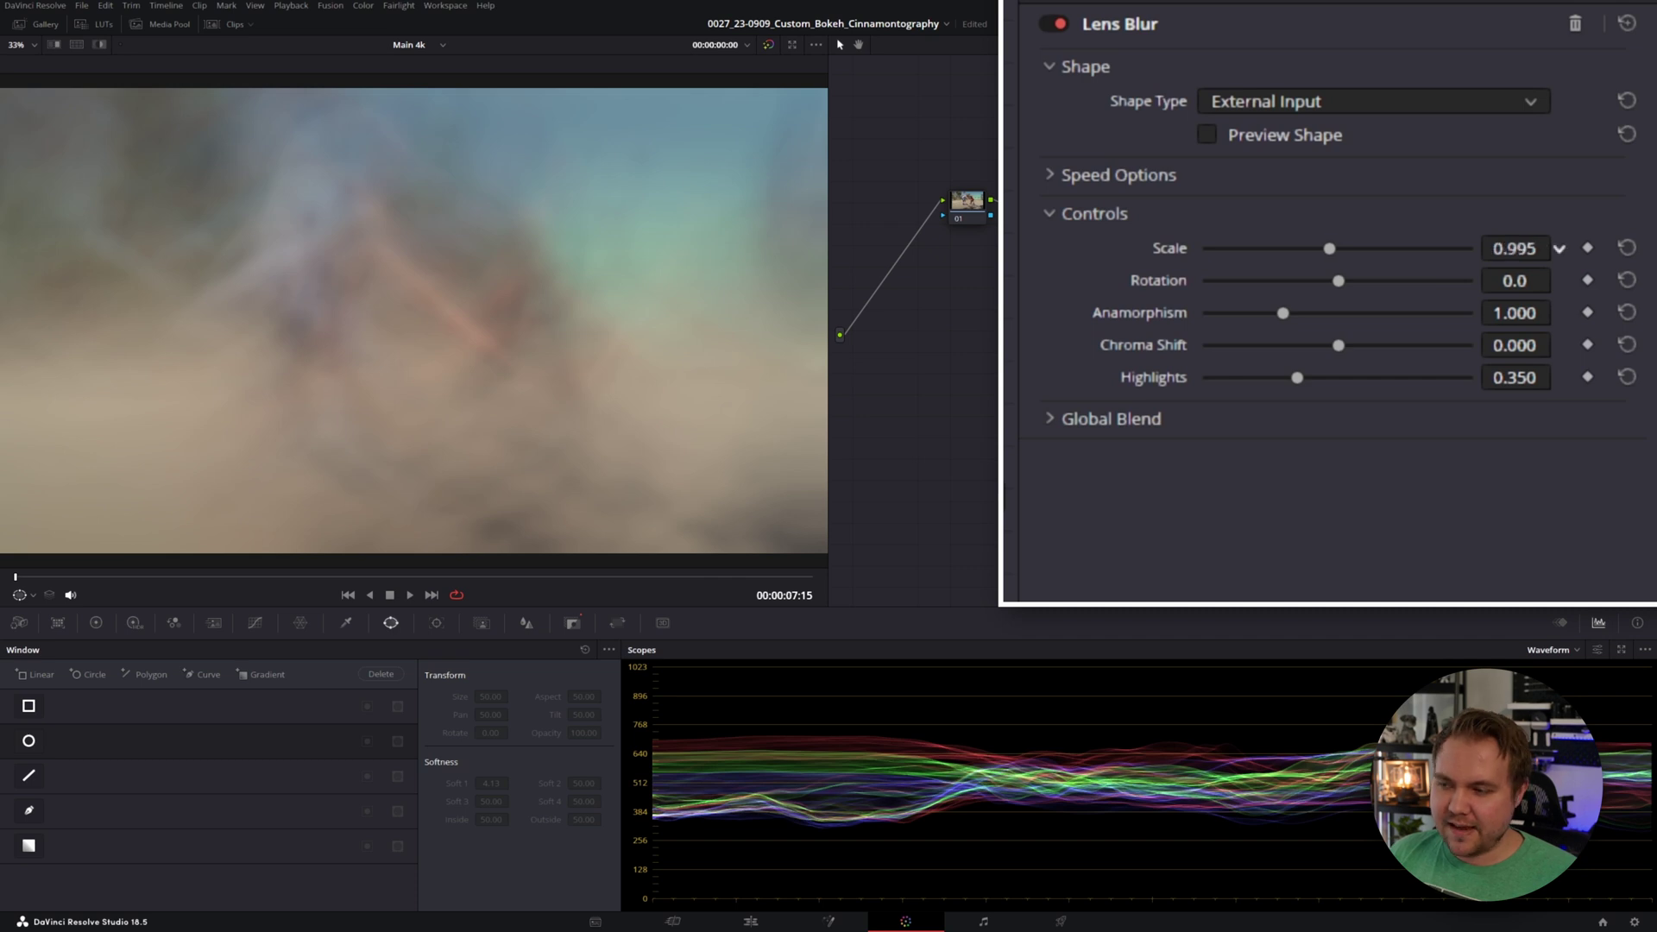
Set Lens Blur Scale to 0.043 and Highlights to 1.000, checking the bokeh enlarged
left_click_drag(1328, 248, 1205, 248)
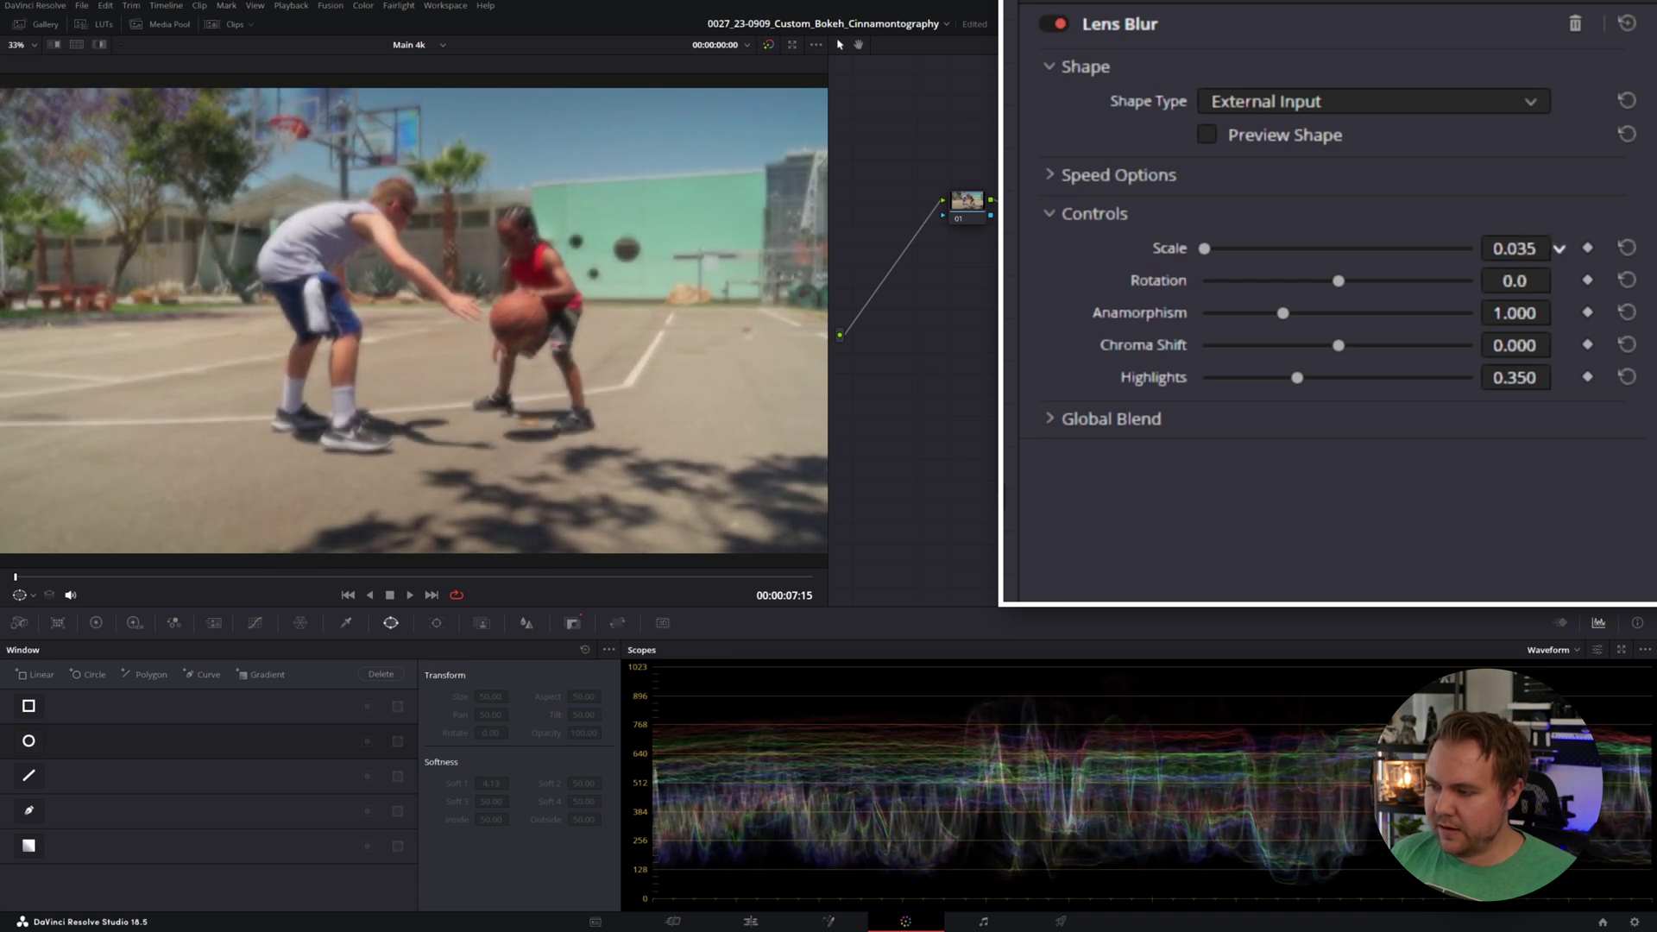
key("alt+f")
scroll(876, 215, "up", 5)
scroll(780, 462, "down", 2)
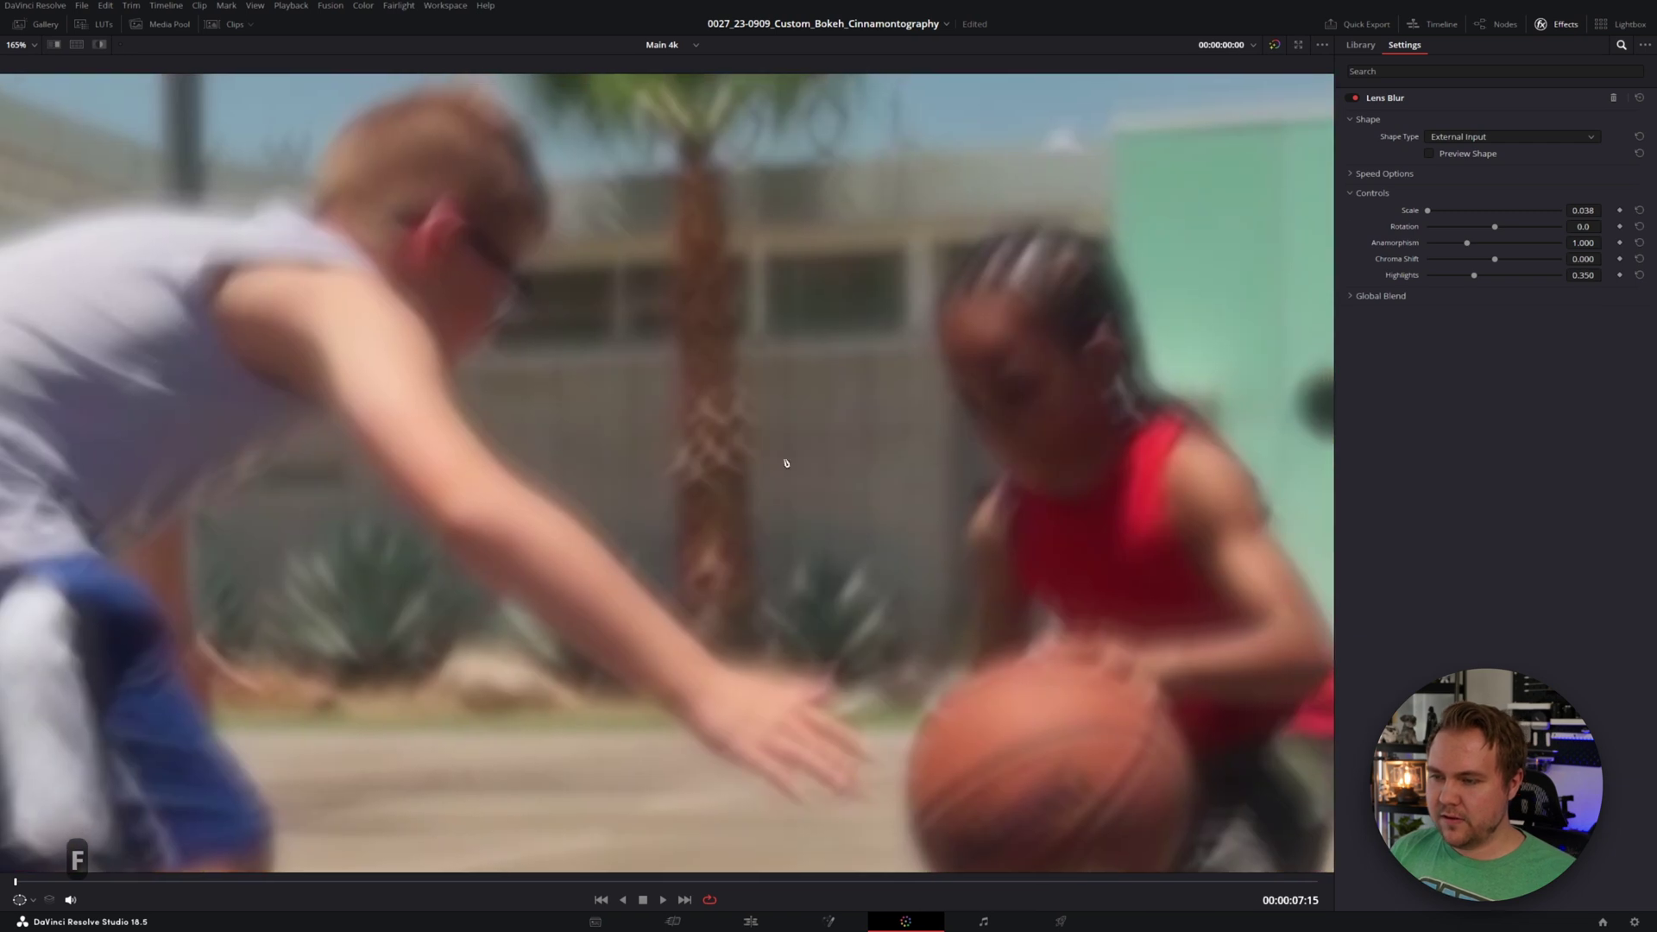
scroll(481, 220, "up", 2)
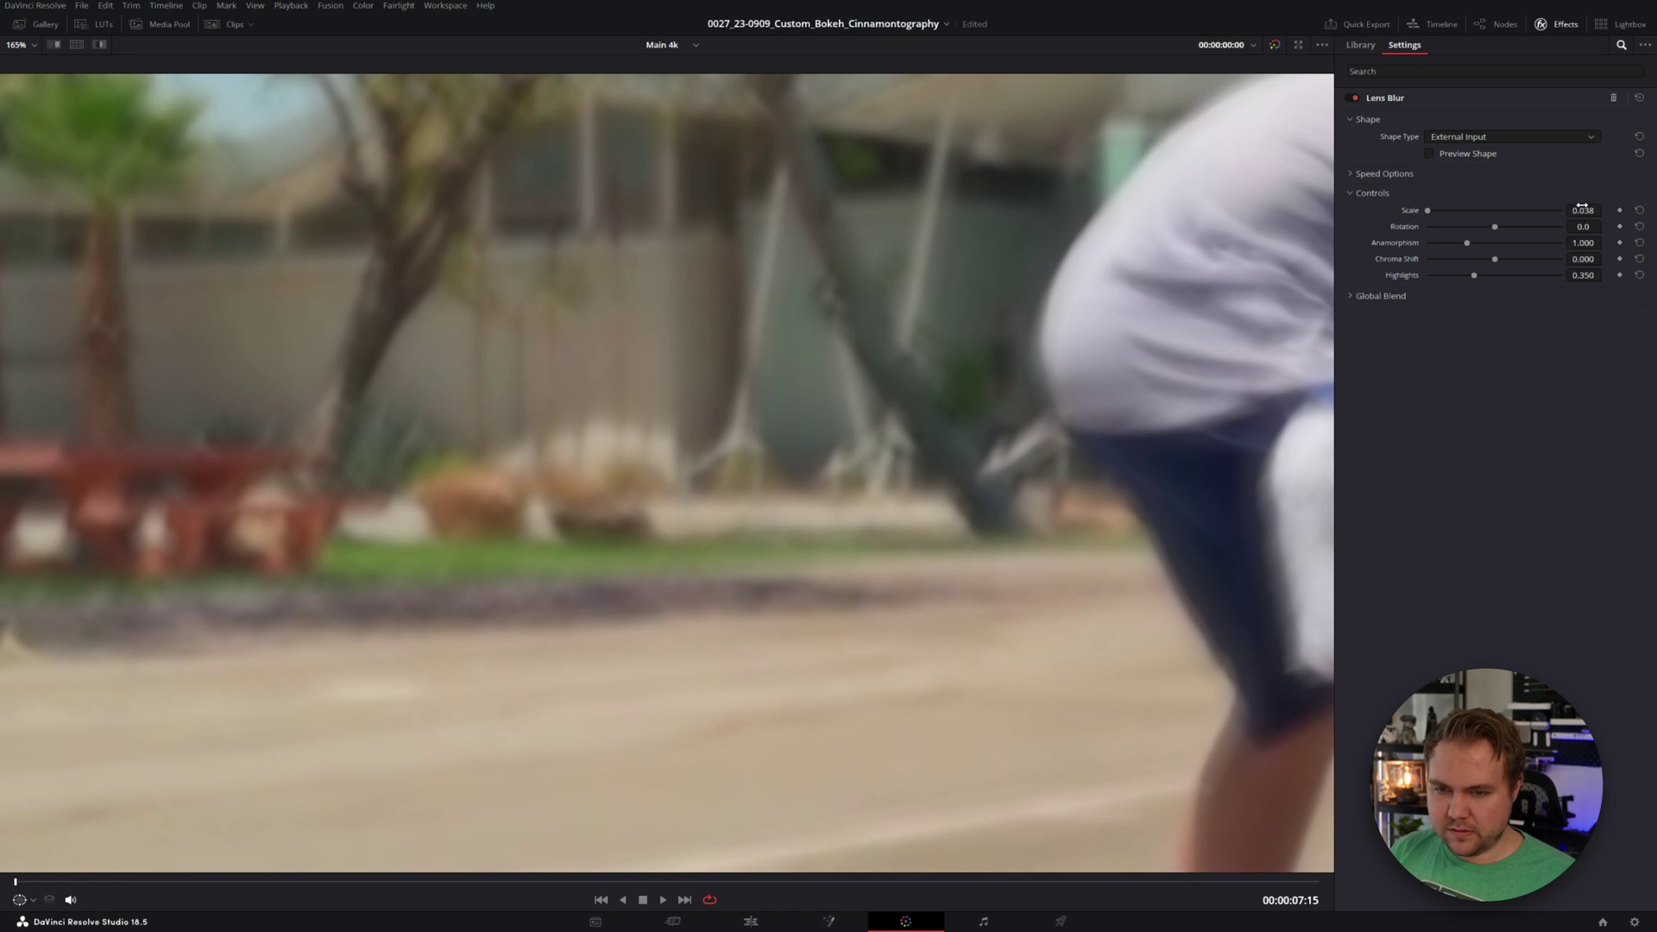
mouse_move(1581, 210)
left_mouse_down()
mouse_move(1549, 210)
mouse_move(1611, 210)
mouse_move(1598, 210)
left_mouse_up()
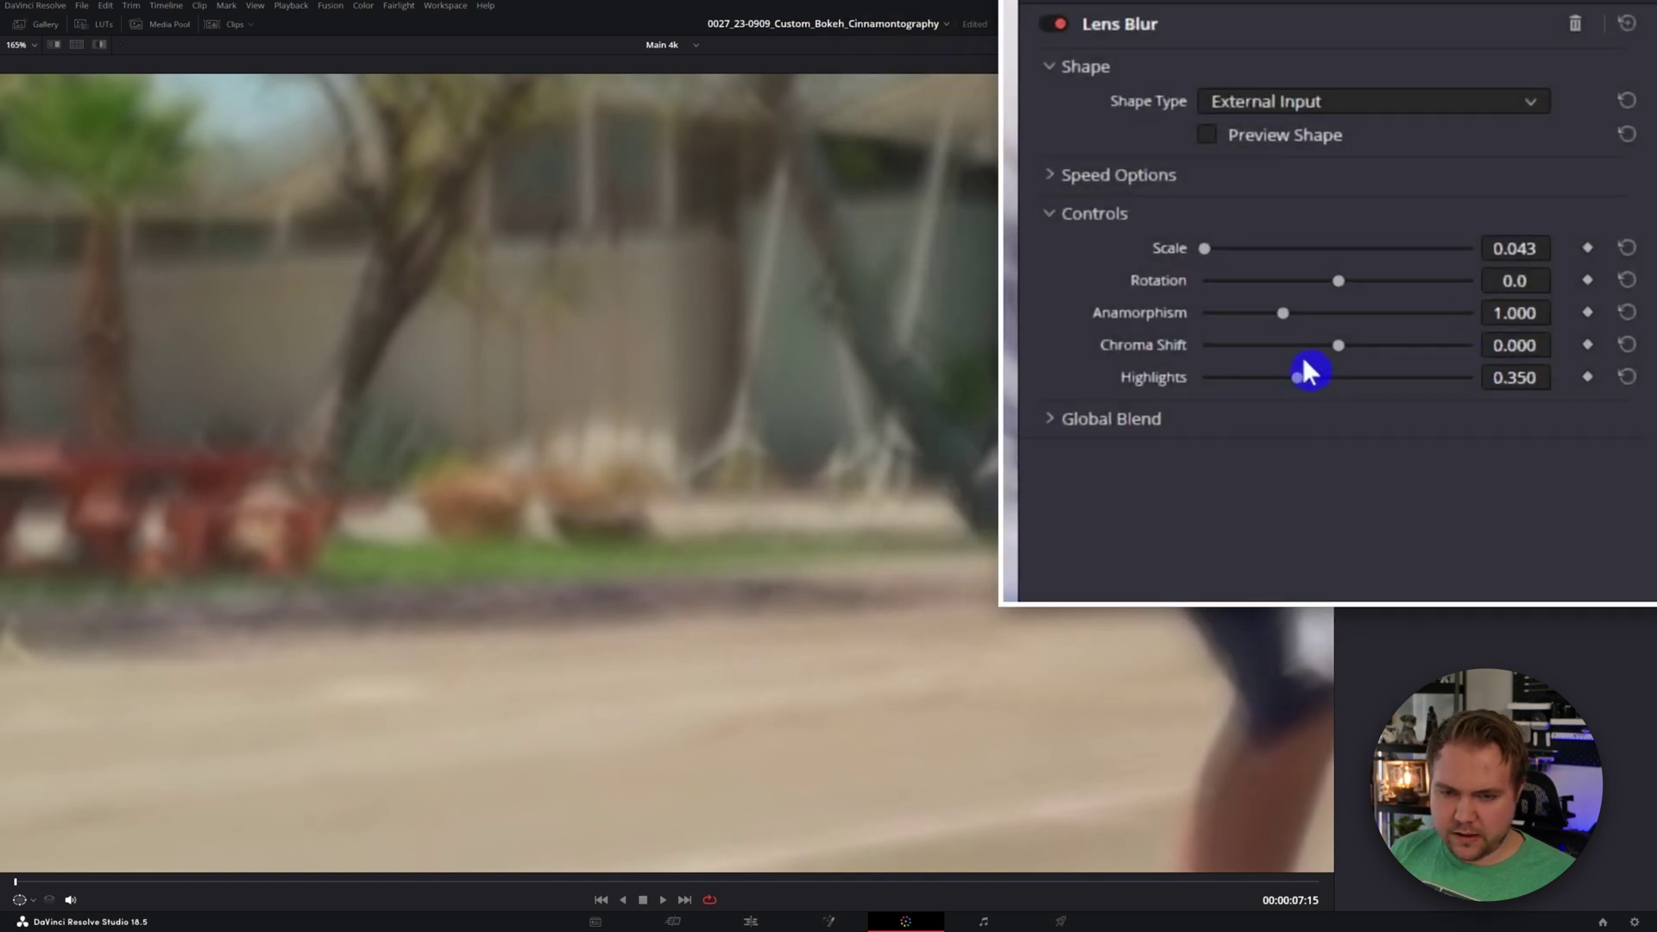
left_click_drag(1326, 380, 1376, 381)
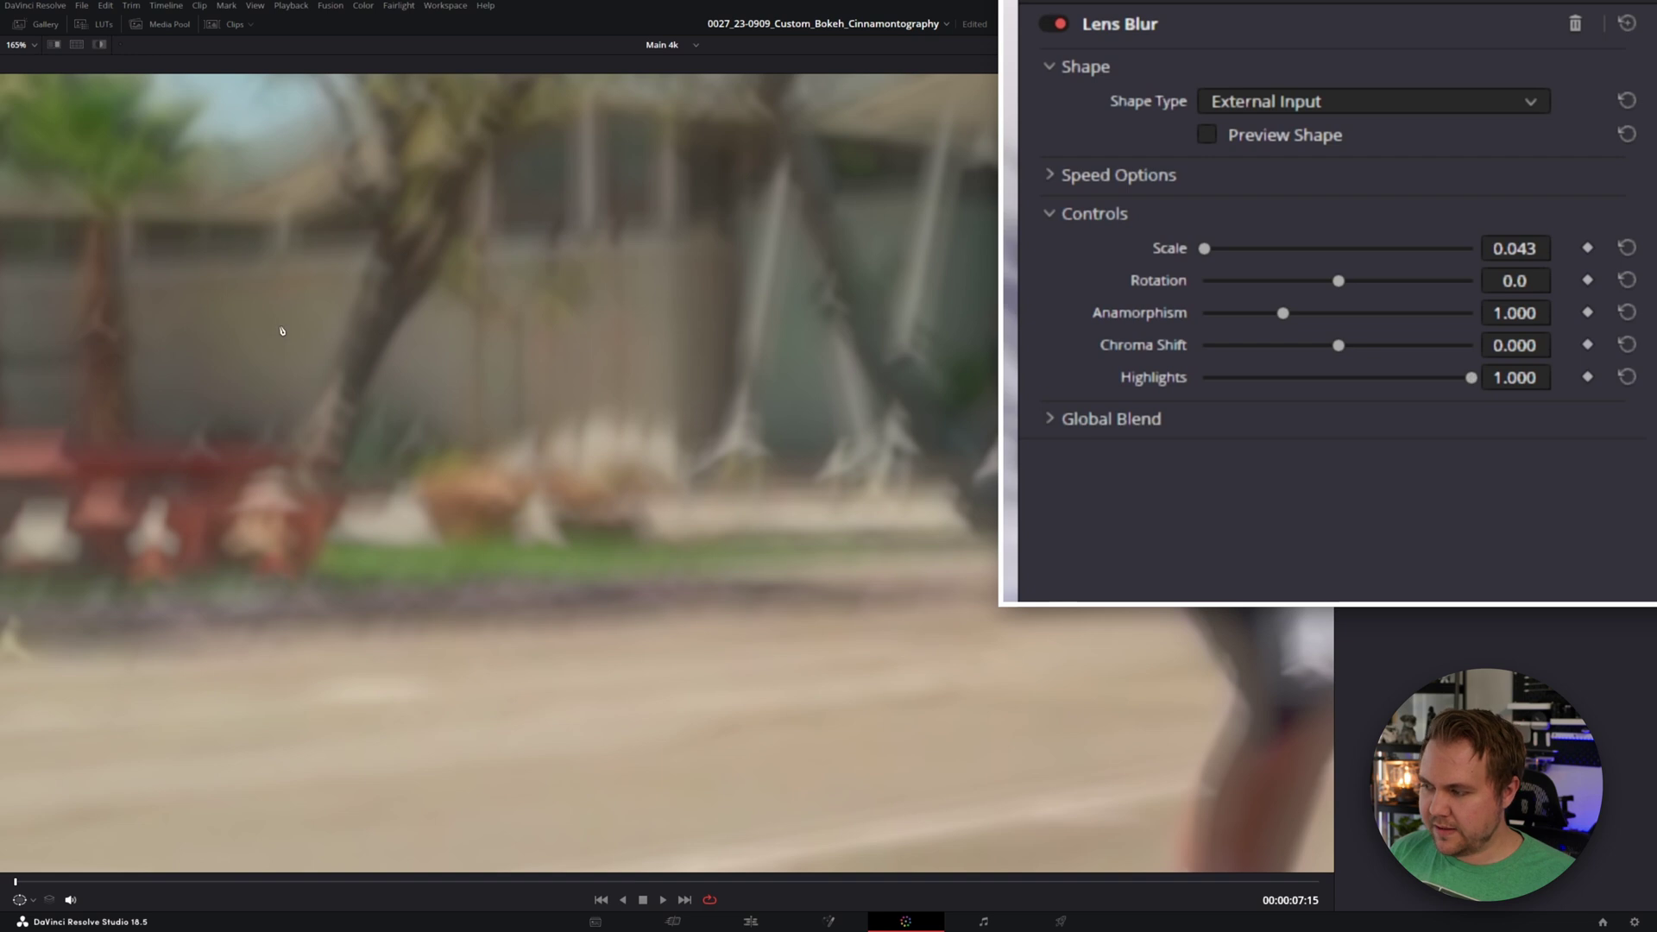
left_click_drag(282, 330, 753, 324)
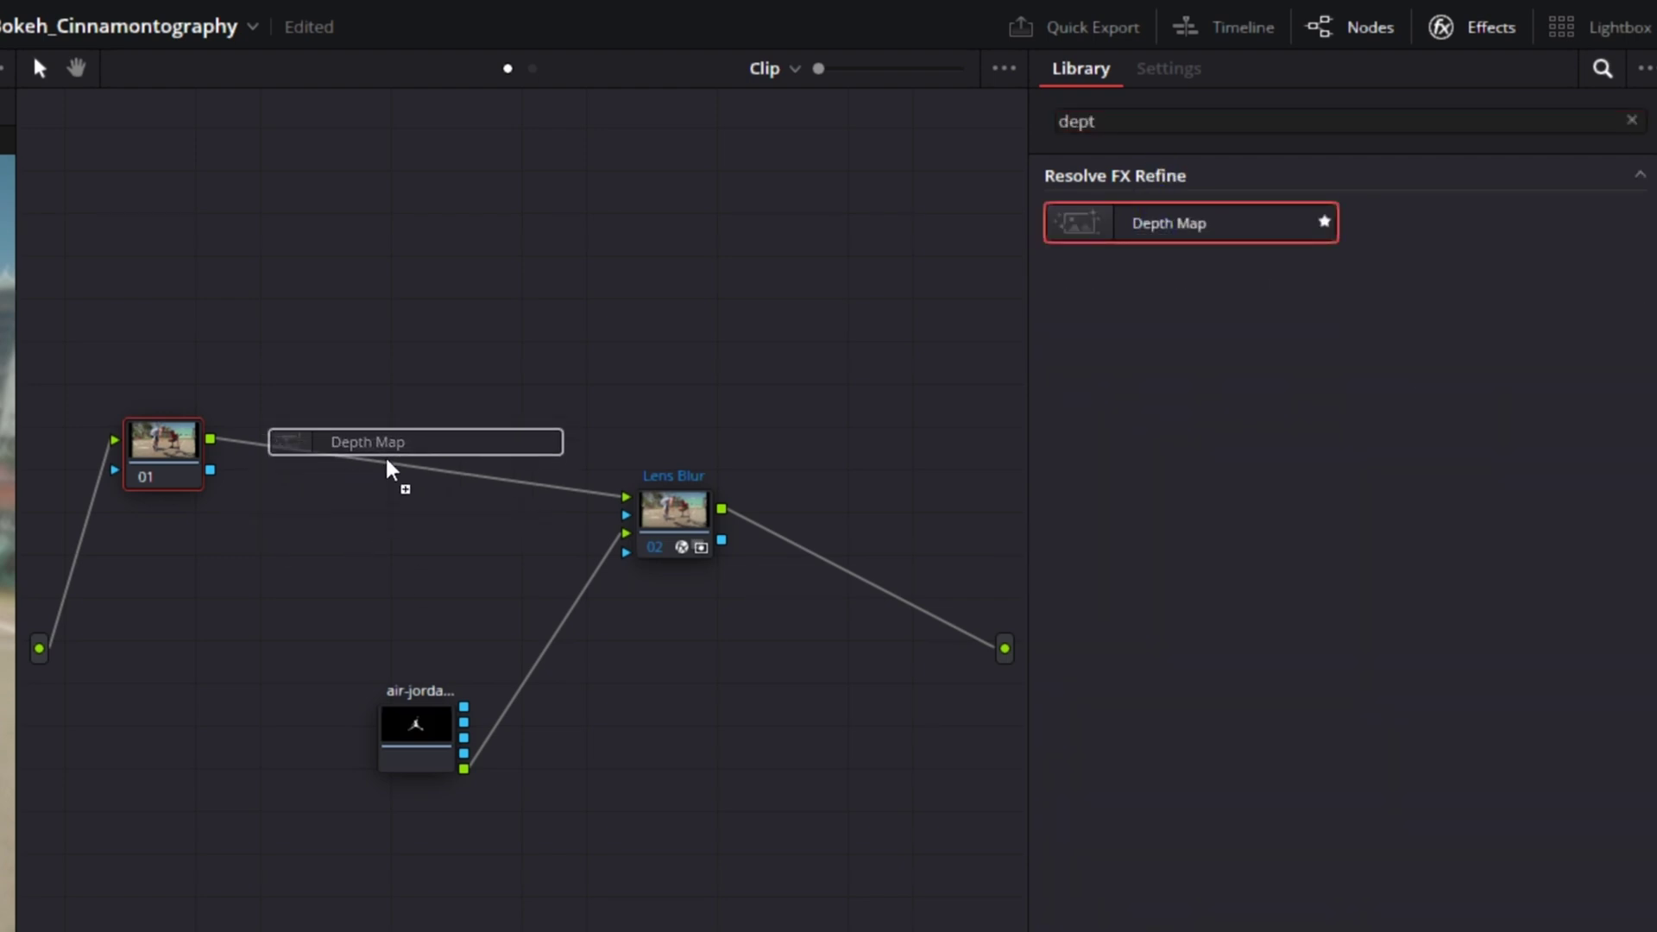
Insert the Depth Map ahead of the Lens Blur and disable the Lens Blur with Ctrl+D
left_click(391, 466)
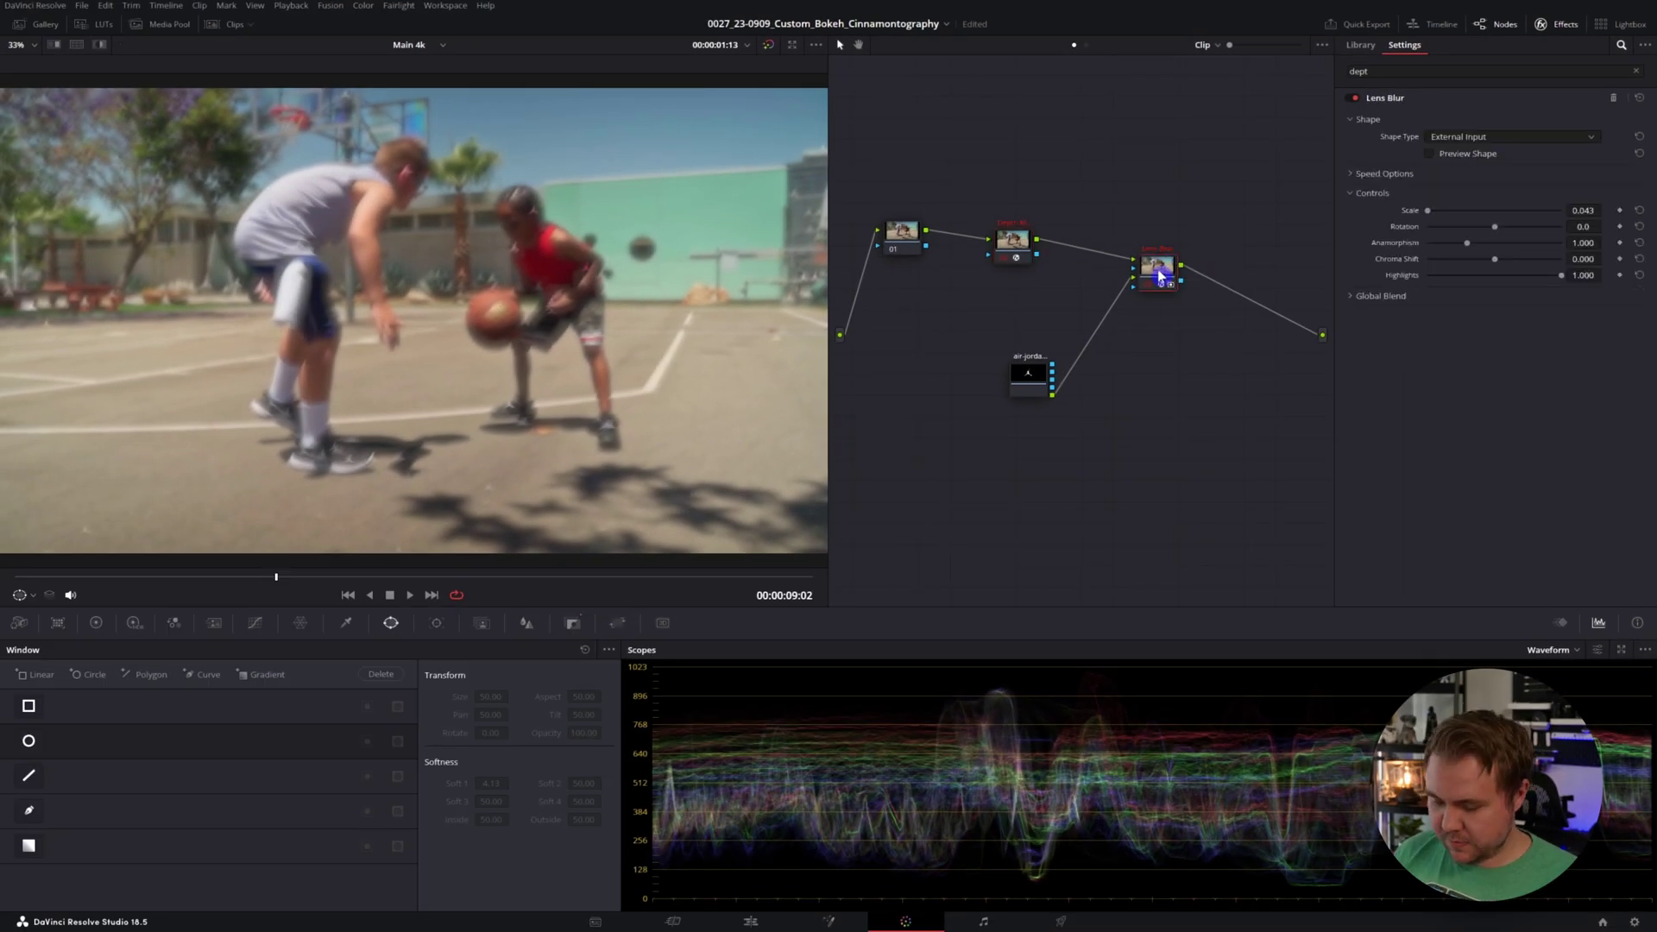
key("ctrl+d")
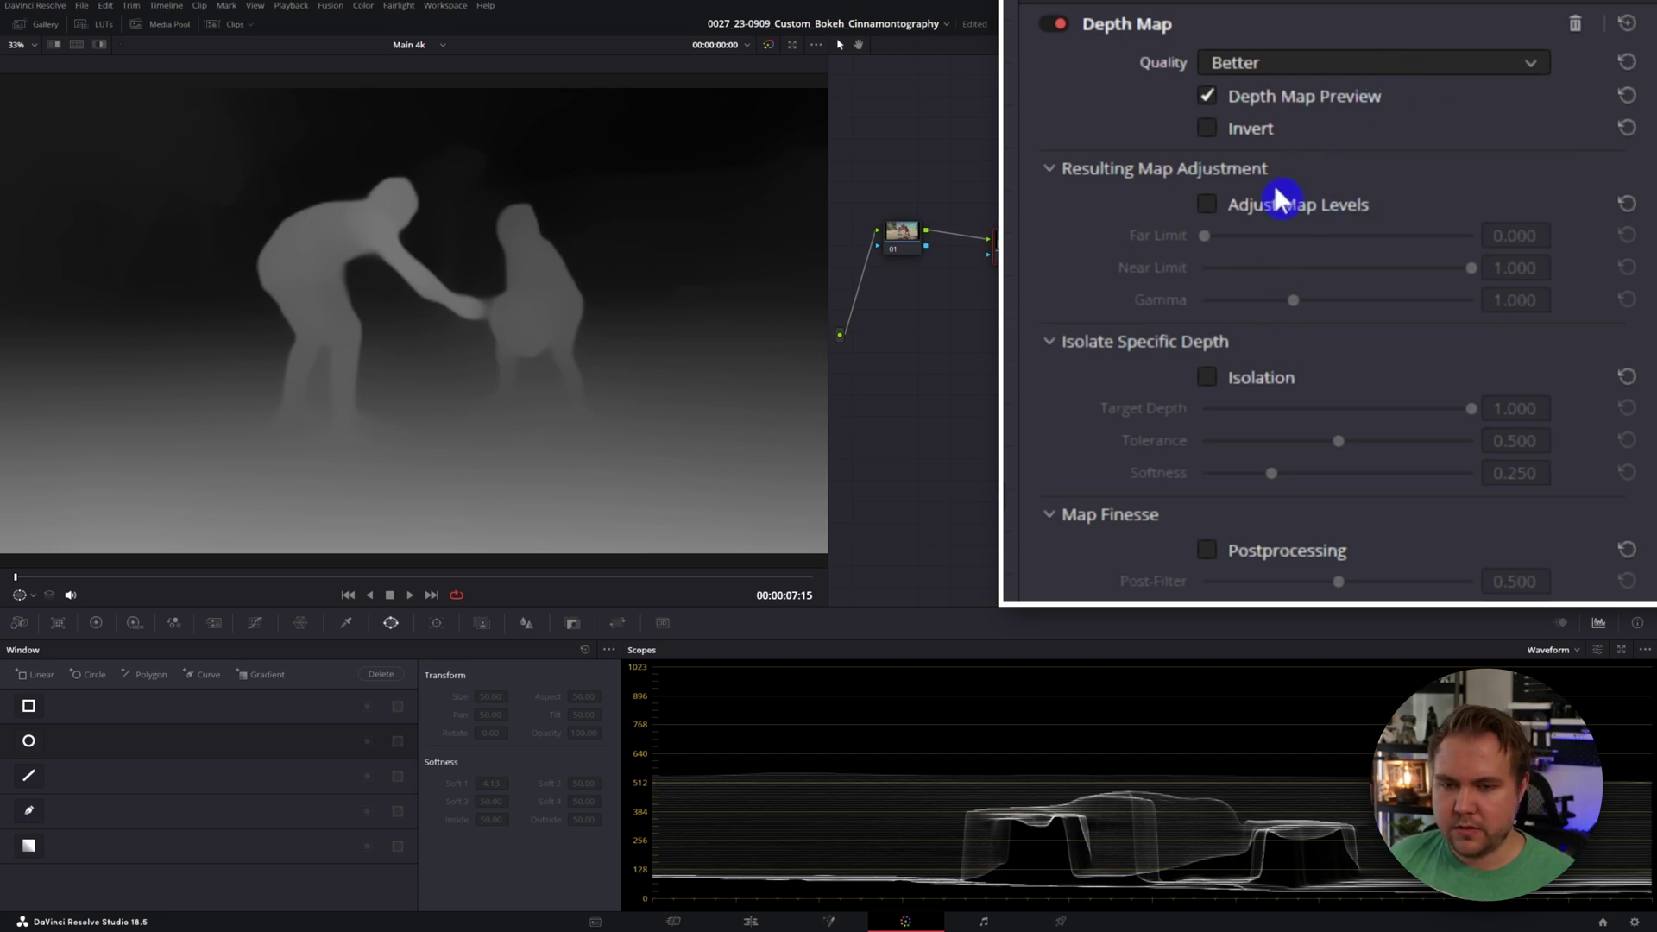
Enable Adjust Map Levels, raise Gamma to 2.000 and lower Near Limit to 0.261
left_click(1278, 208)
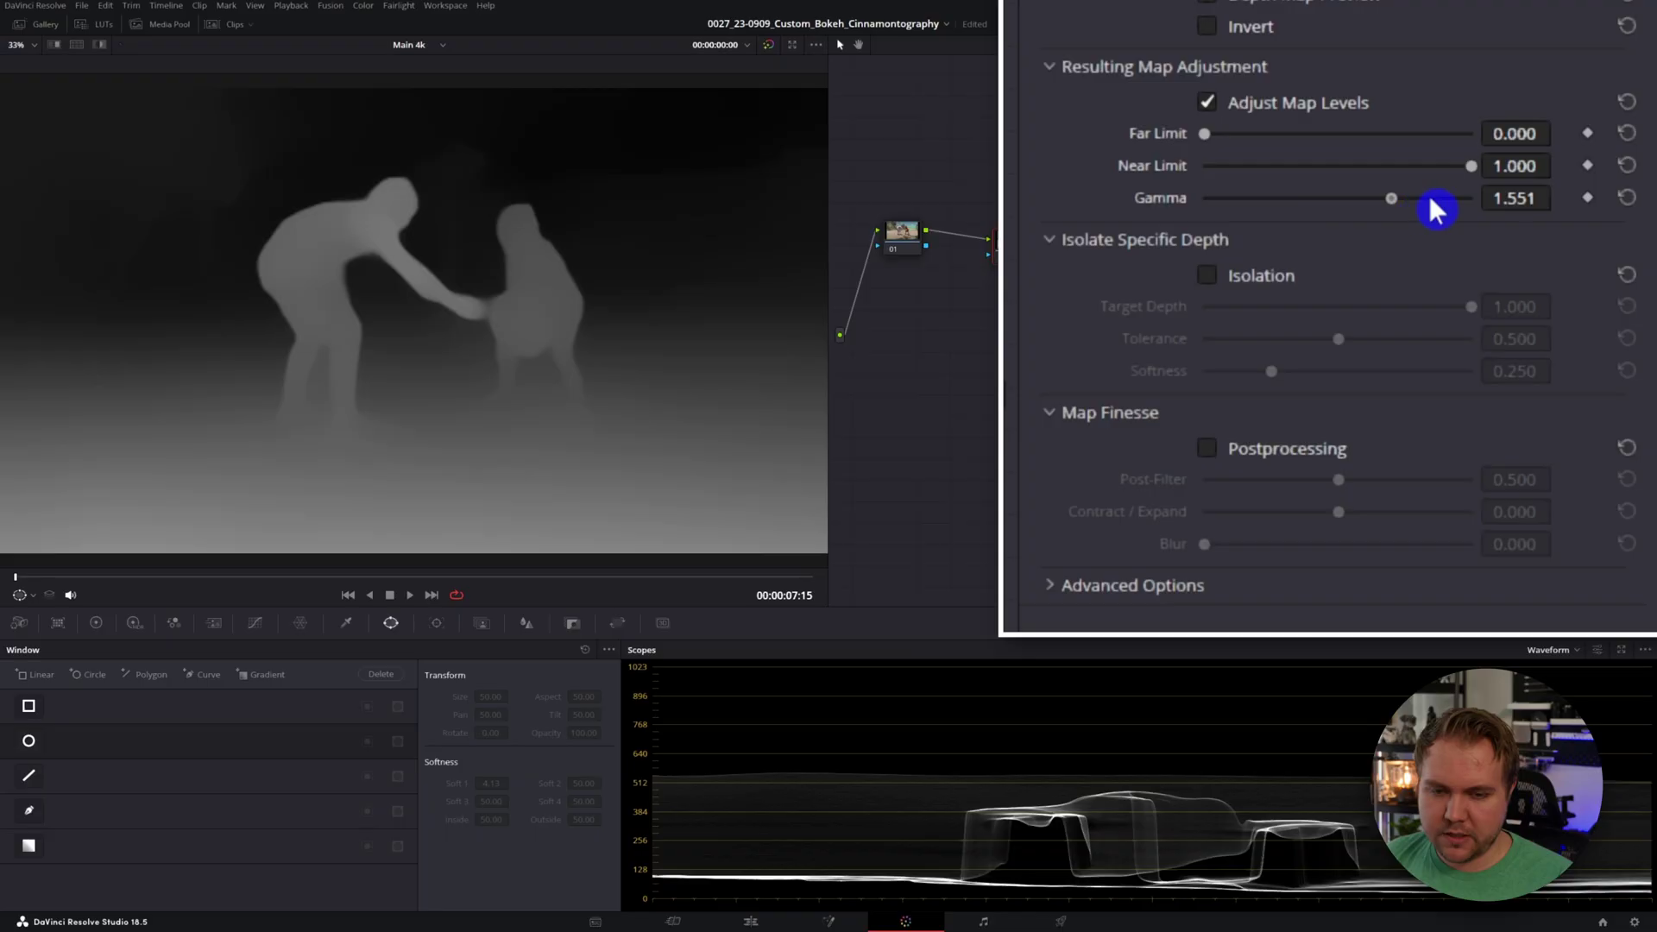
left_click_drag(1435, 211, 1557, 210)
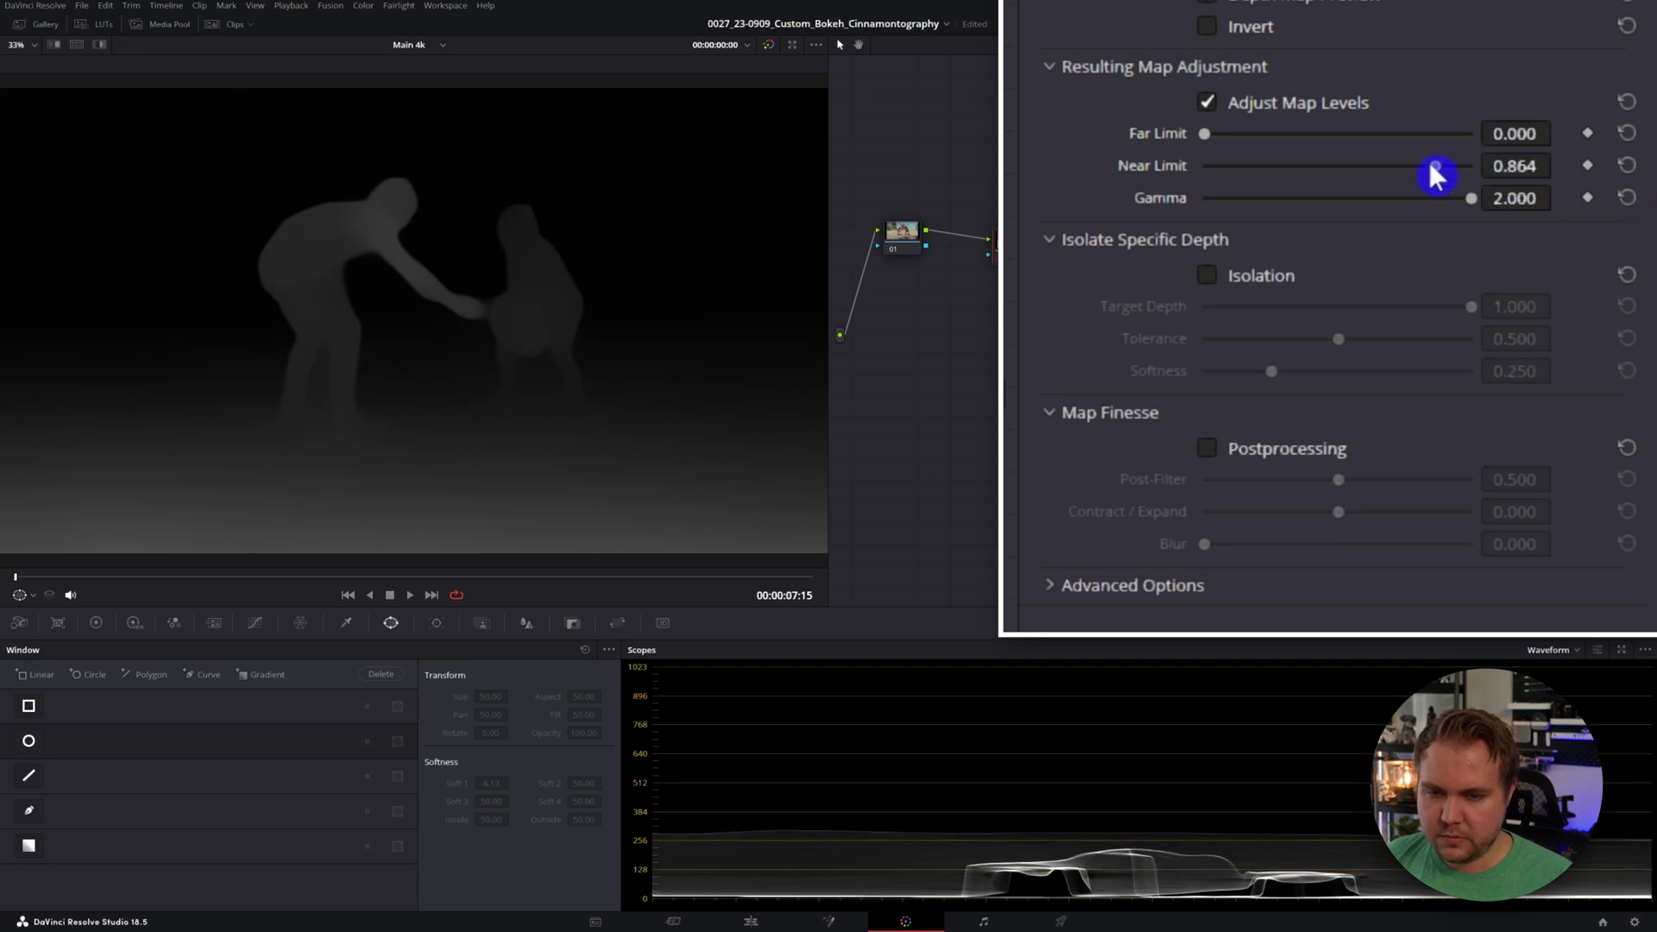
left_click_drag(1428, 164, 1275, 166)
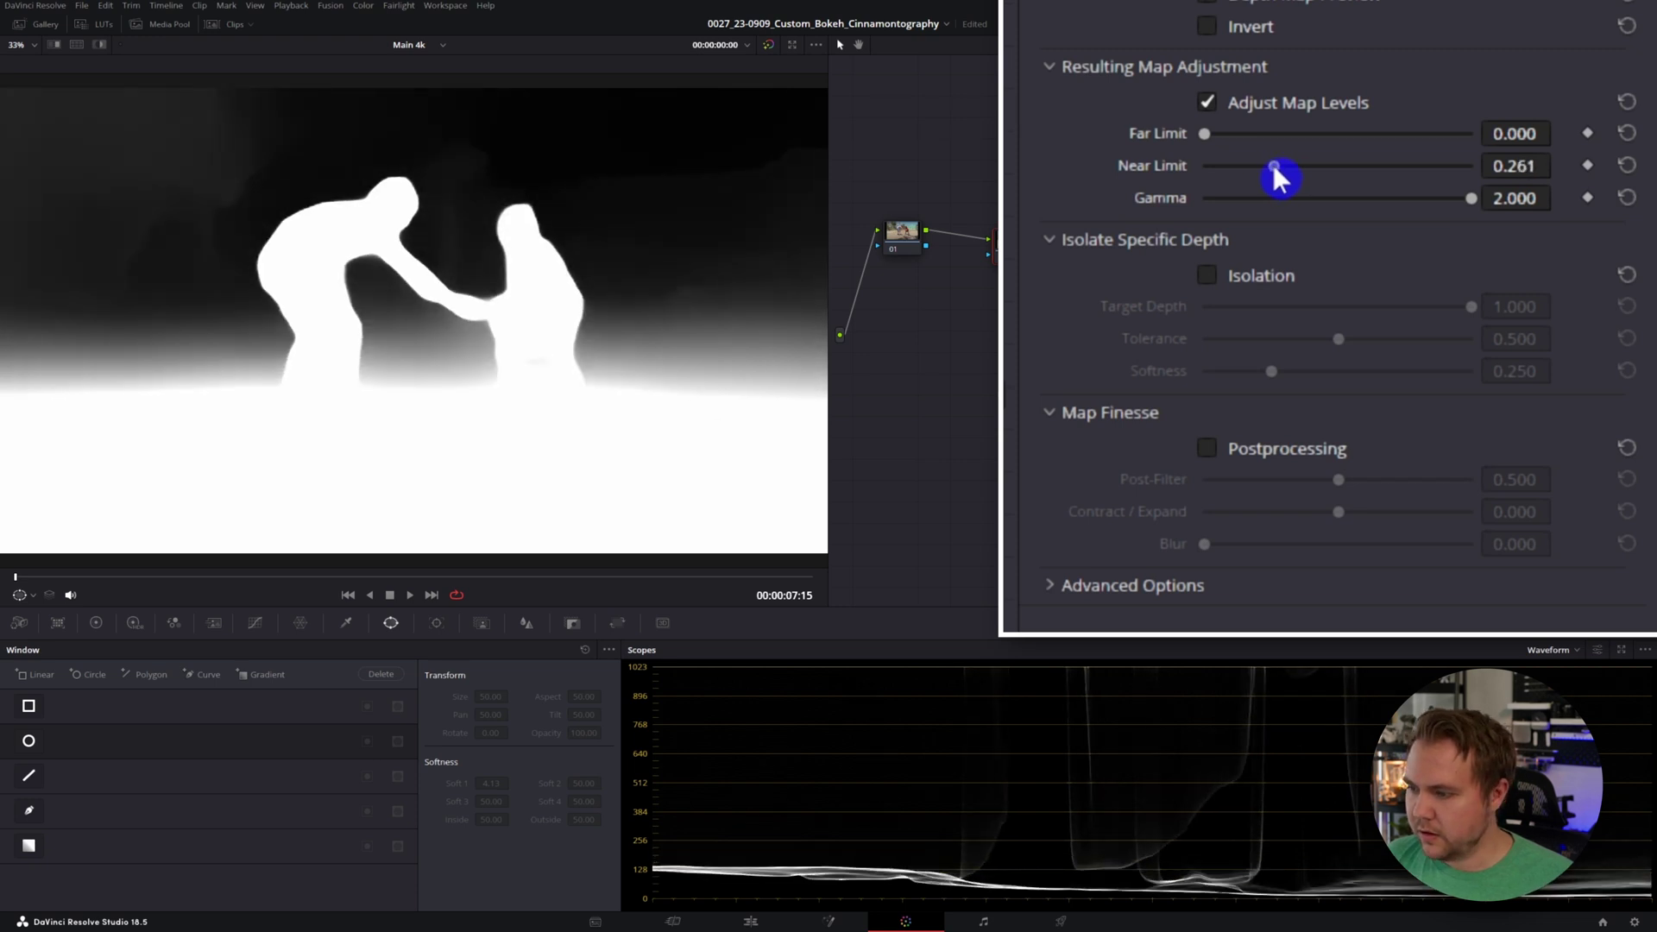
scroll(480, 267, "up", 5)
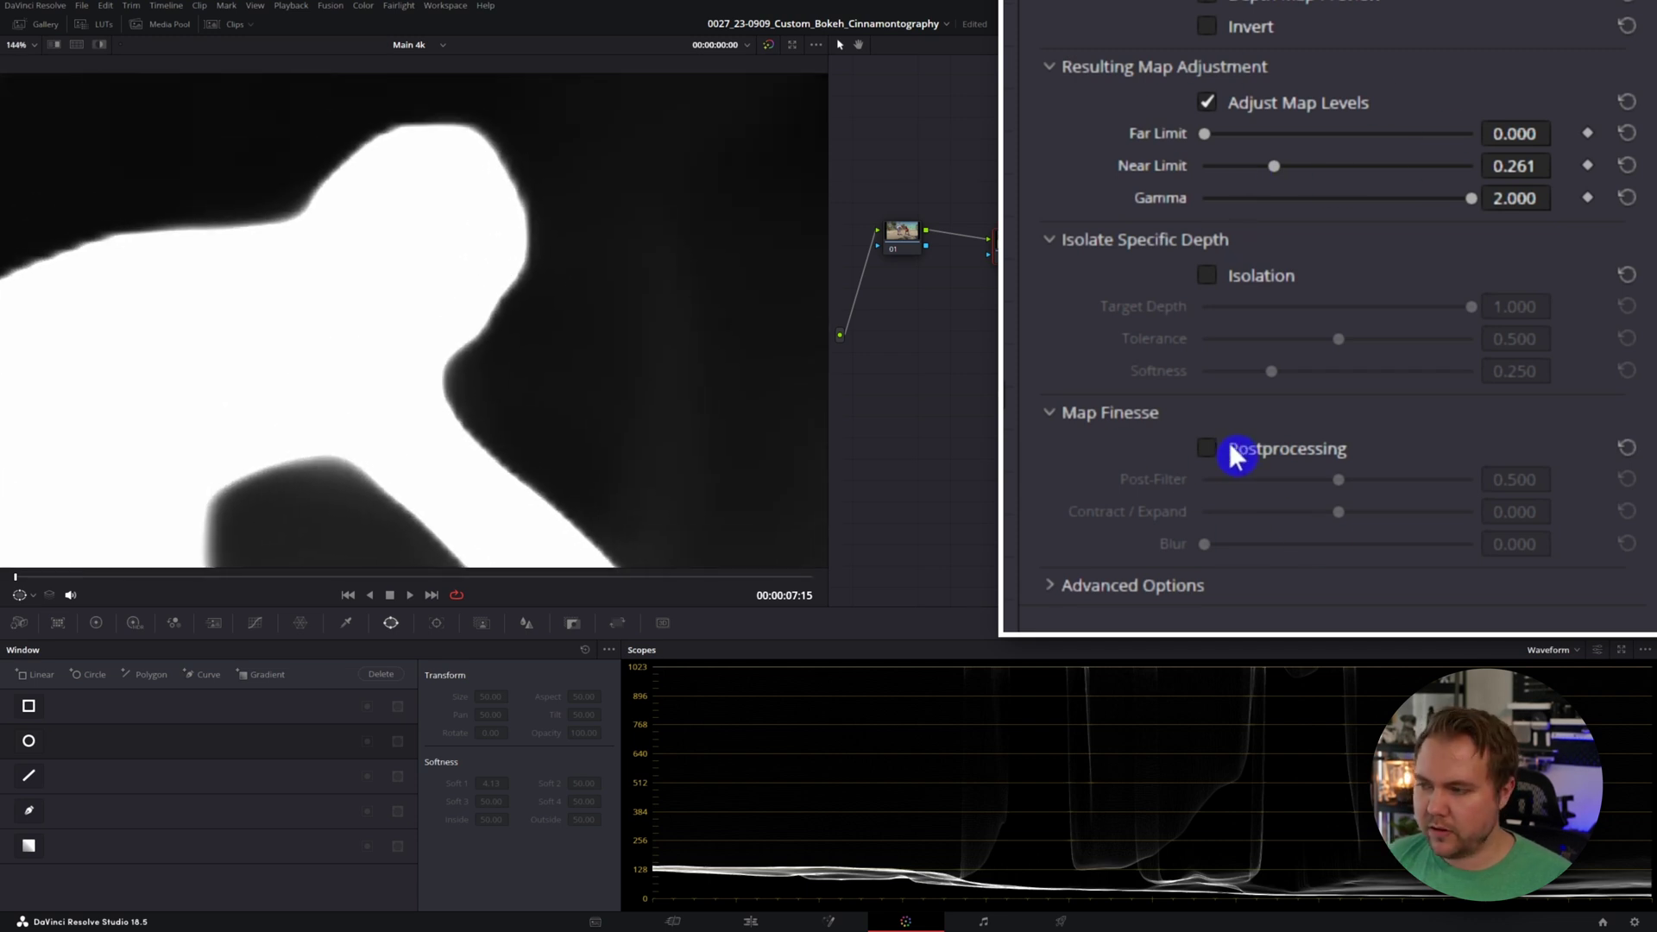
Enable Postprocessing and push Contract / Expand to its 1.000 maximum
left_click(1206, 447)
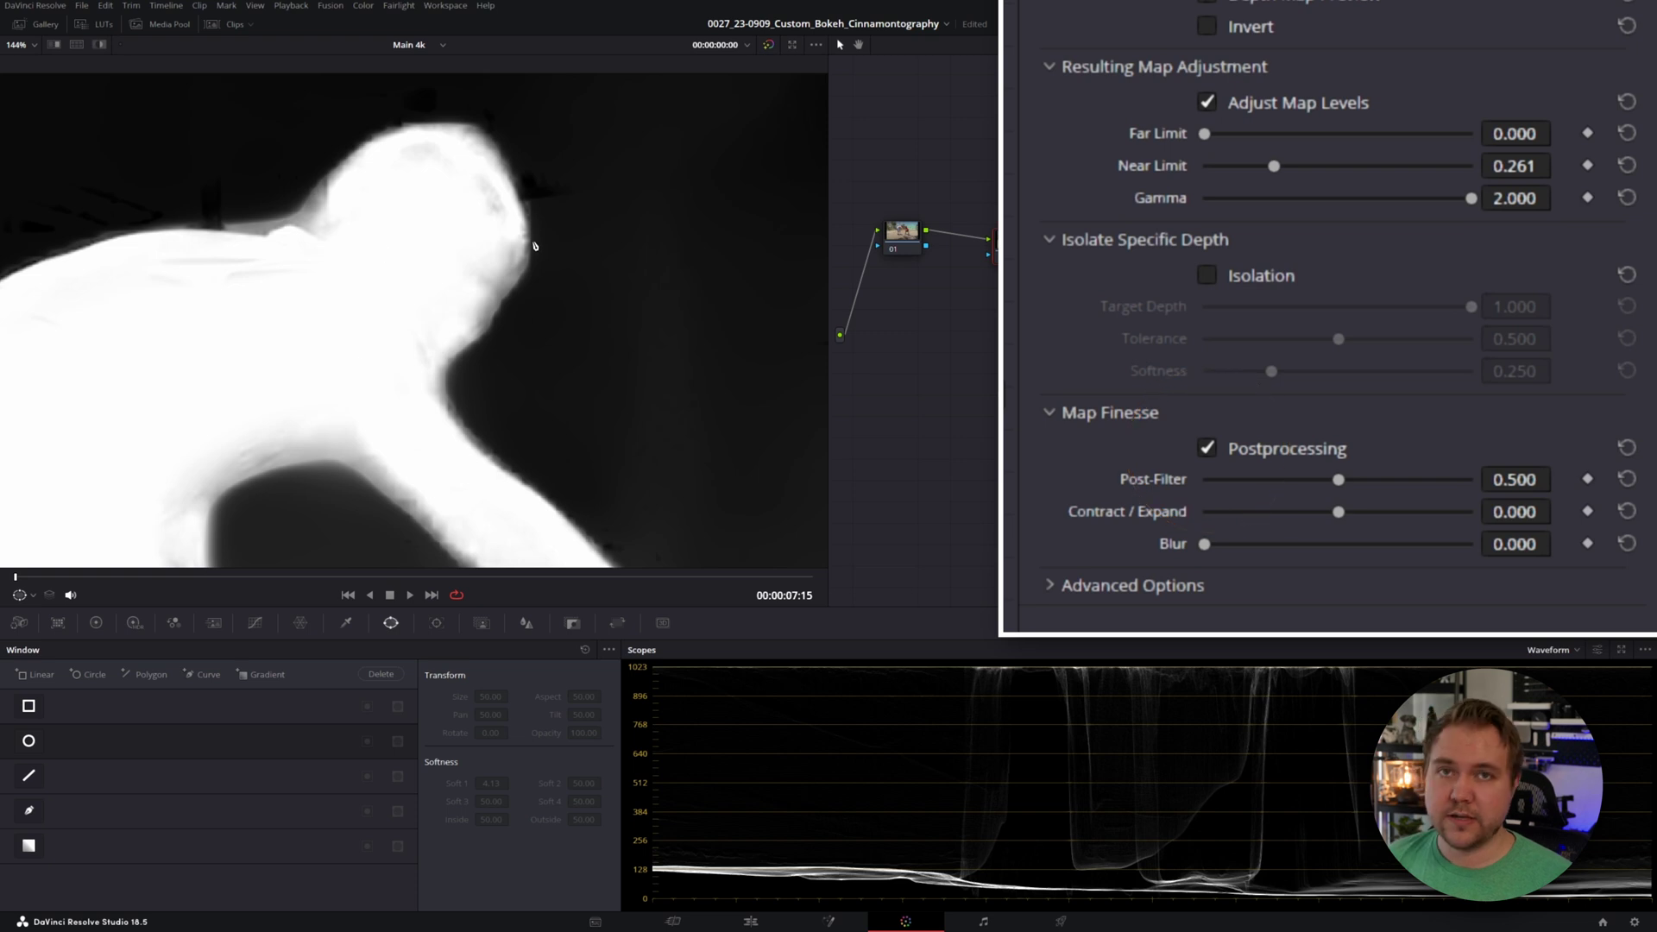
scroll(533, 246, "down", 4)
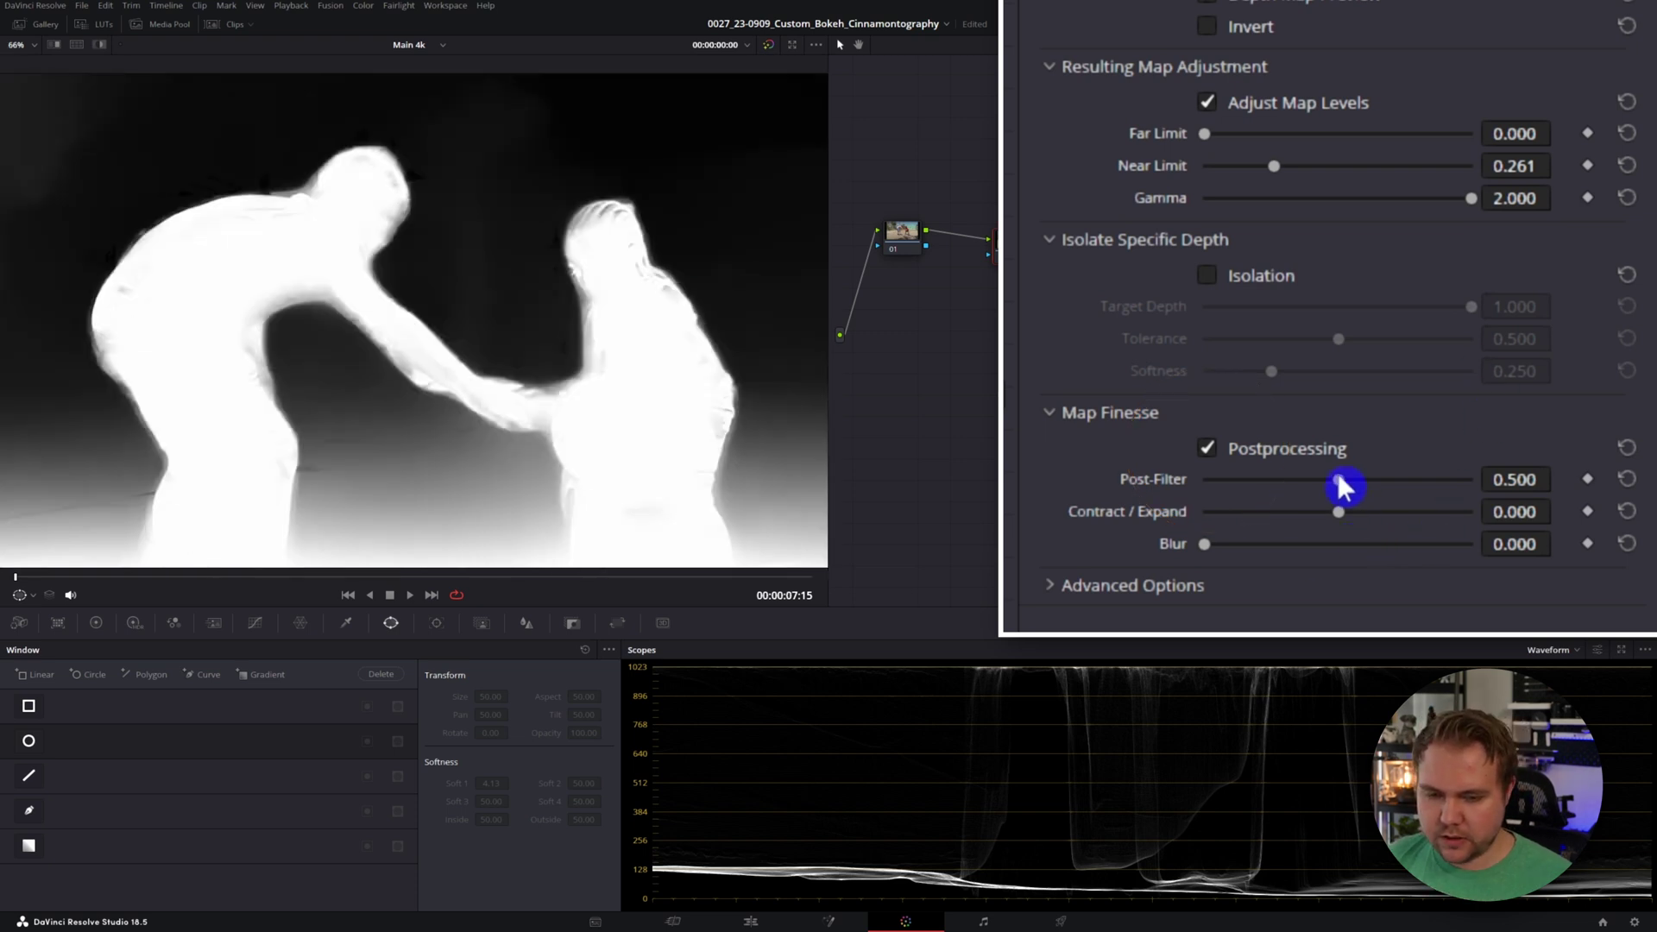
left_click_drag(1363, 515, 1590, 509)
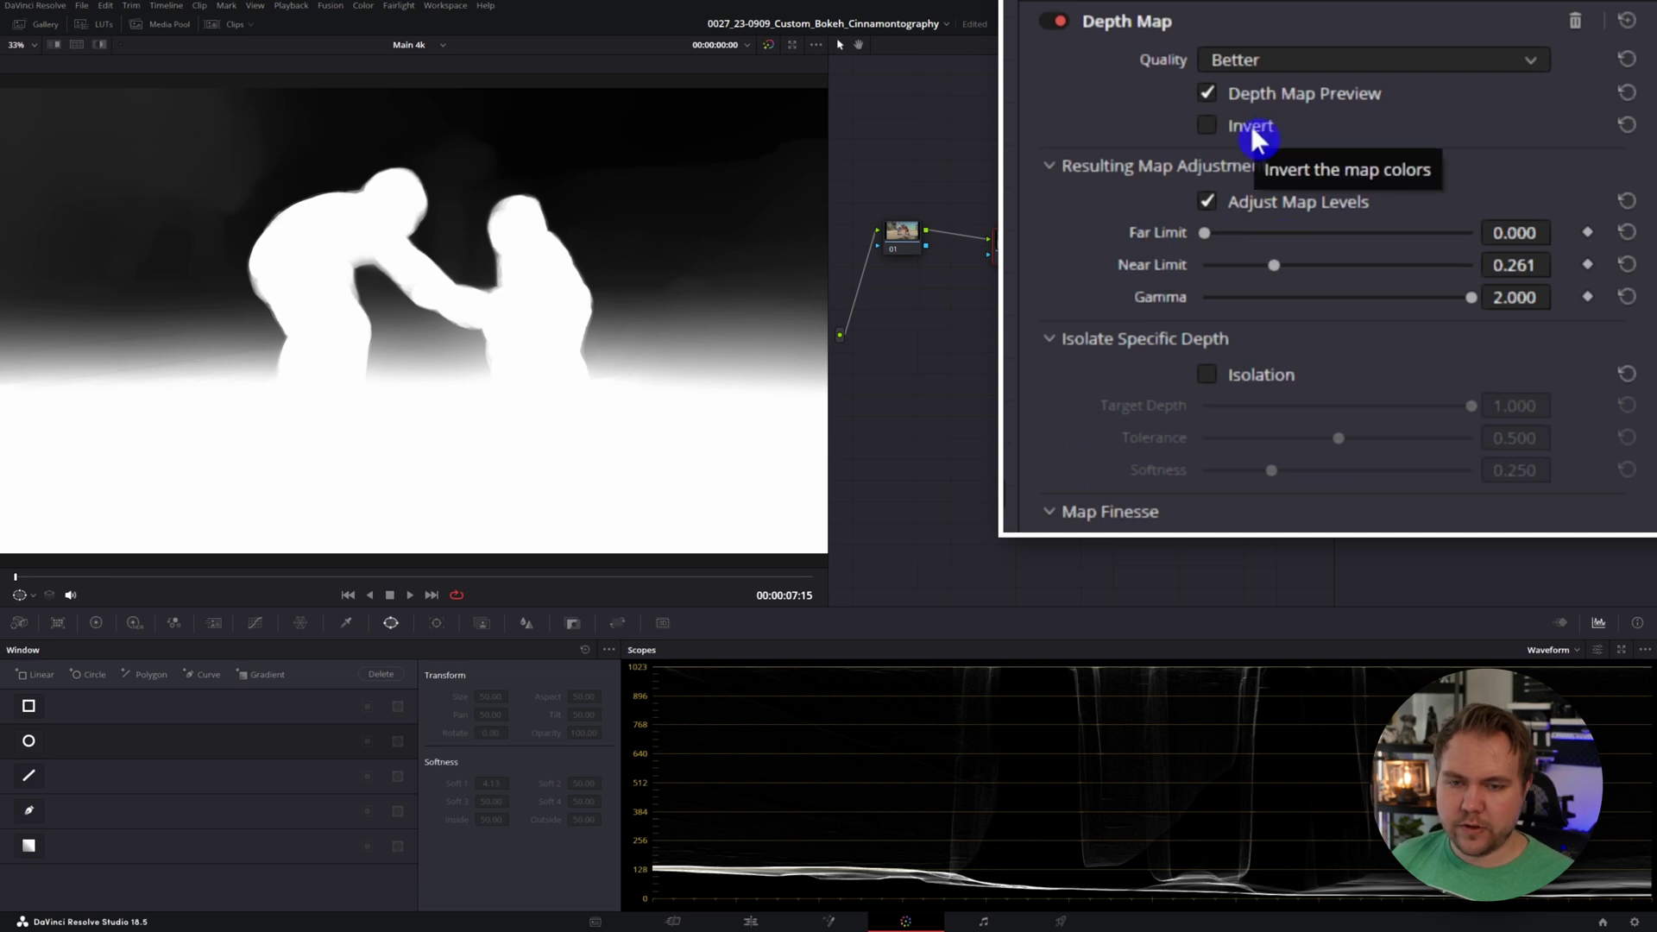
Check Invert on the depth map and uncheck Depth Map Preview
left_click(1255, 129)
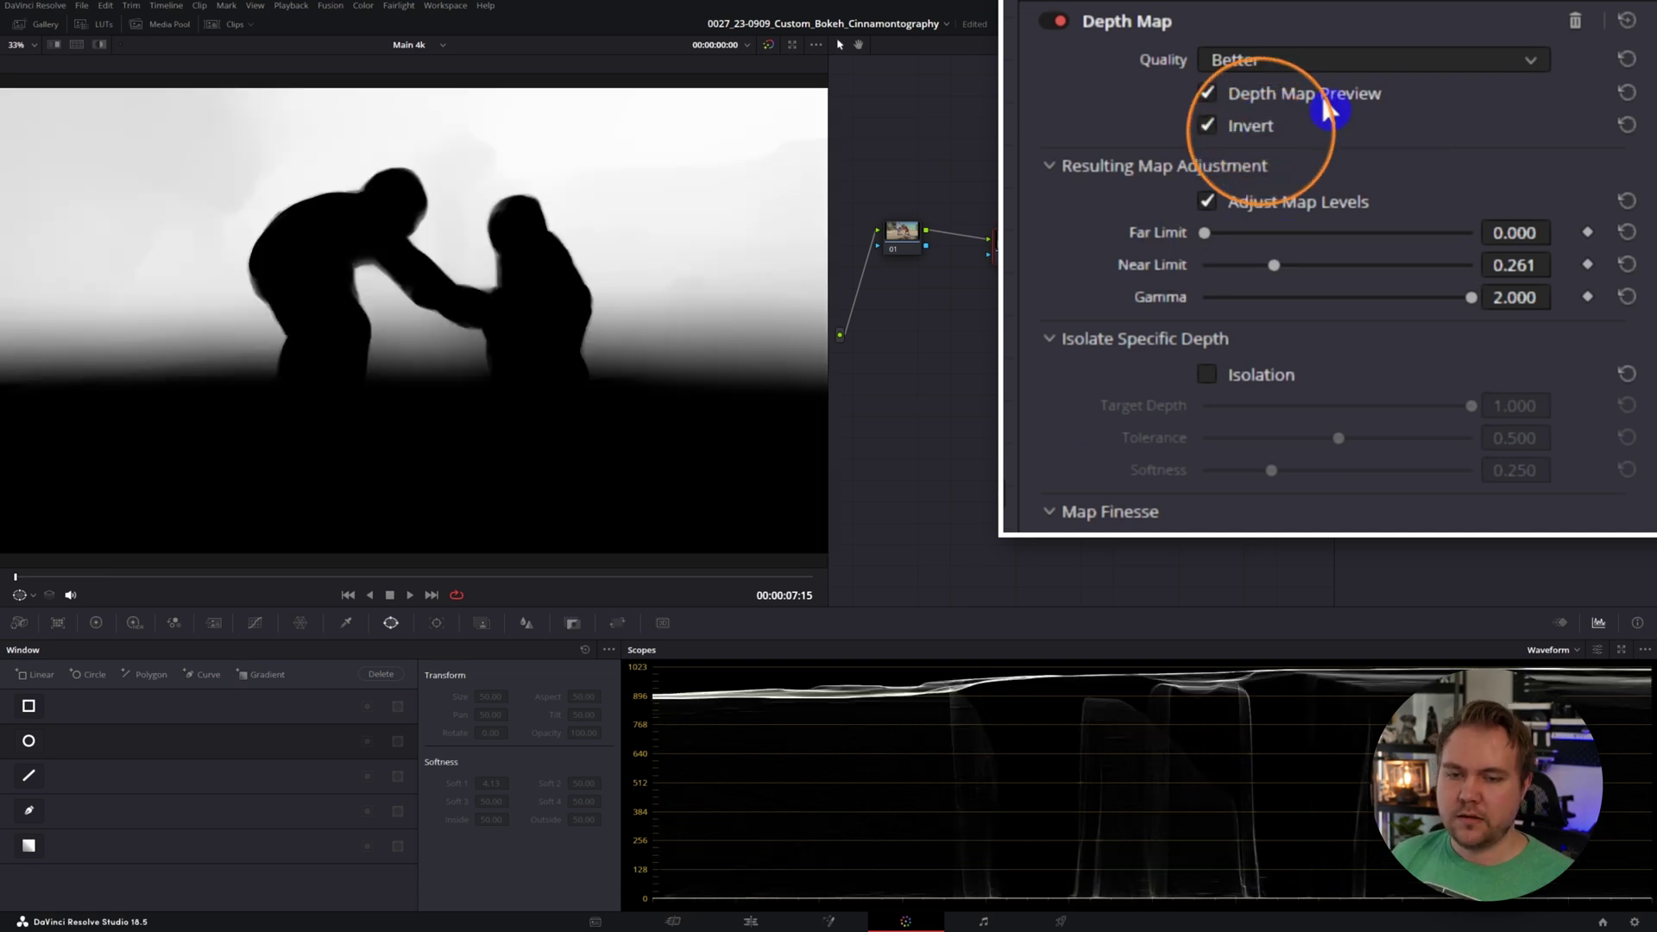
left_click(1322, 101)
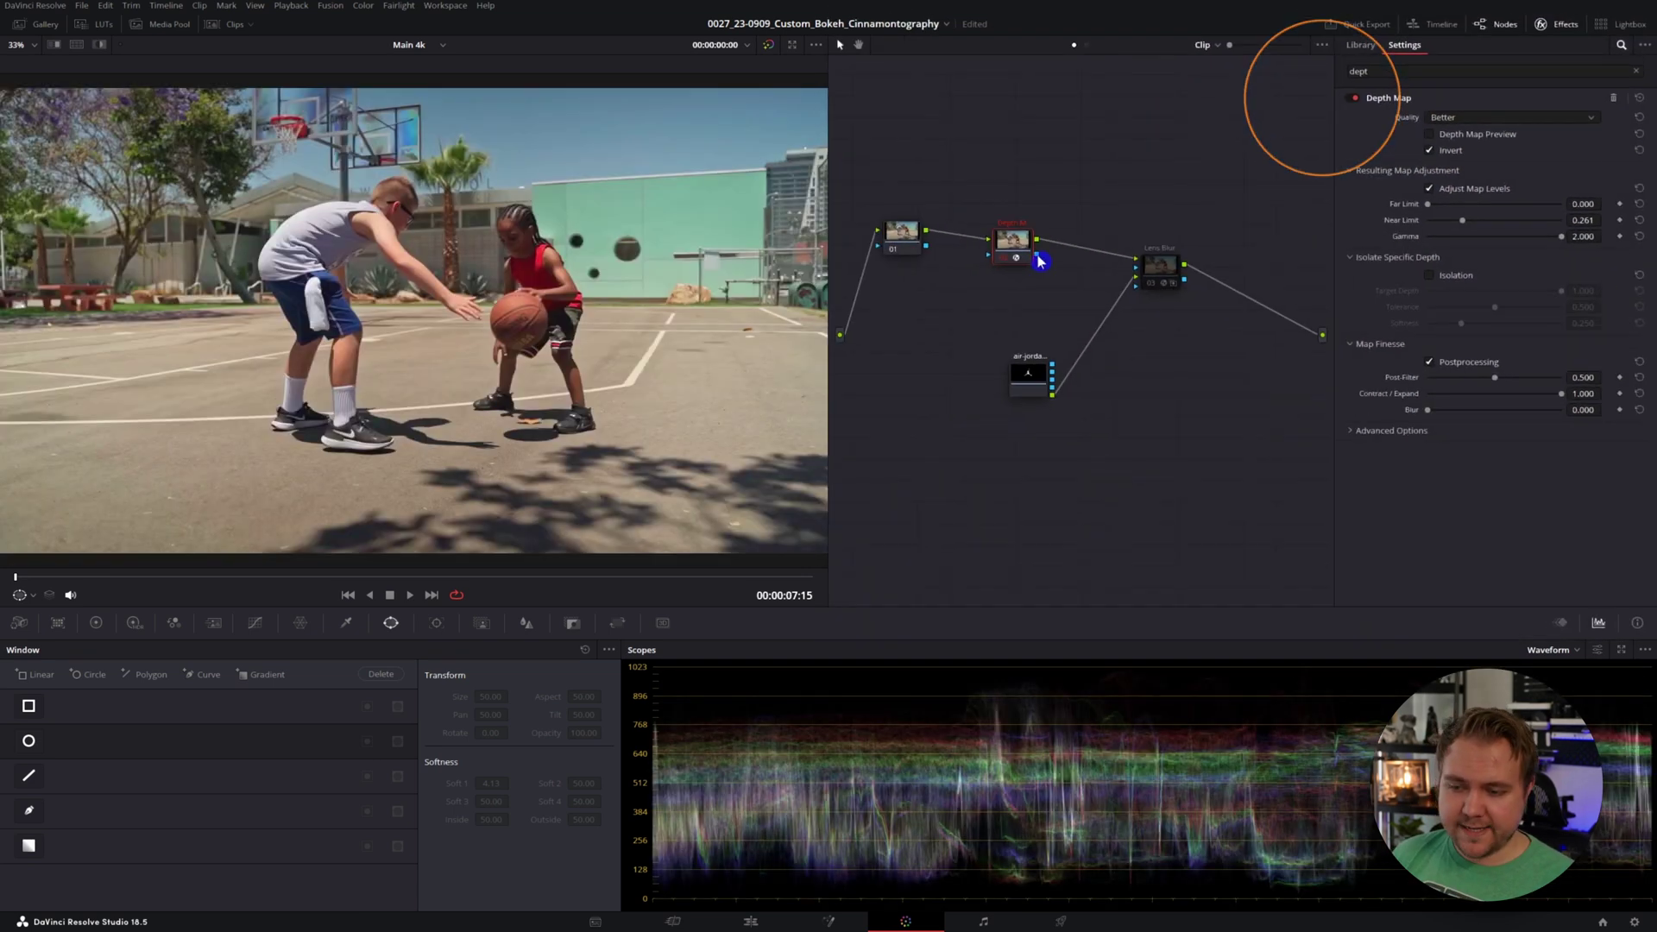